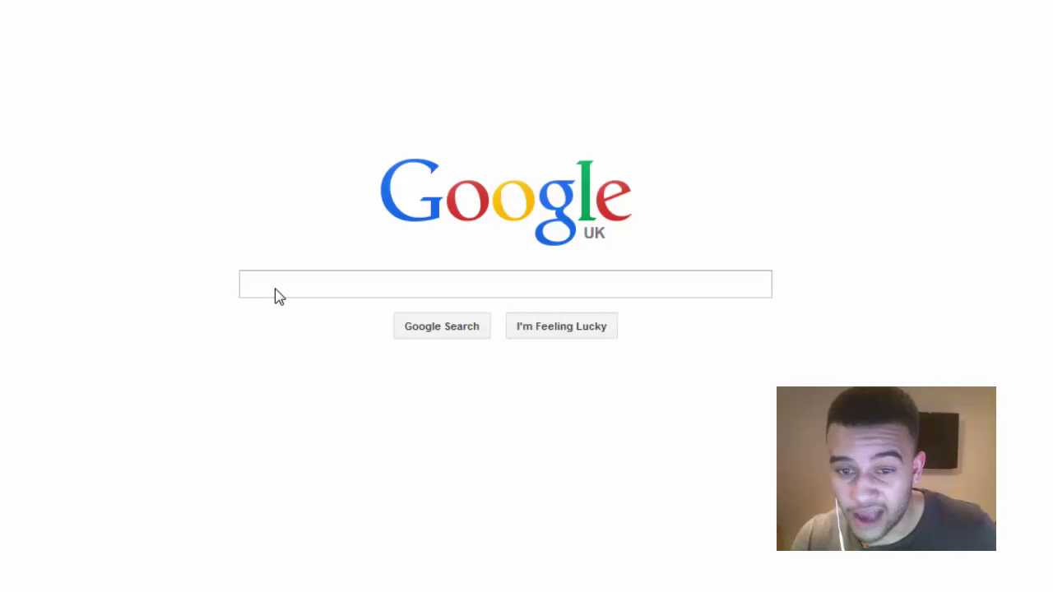
# - Search Google for 'bi fold doors' and review the competitor sites in the results
pyautogui.click(276, 285)
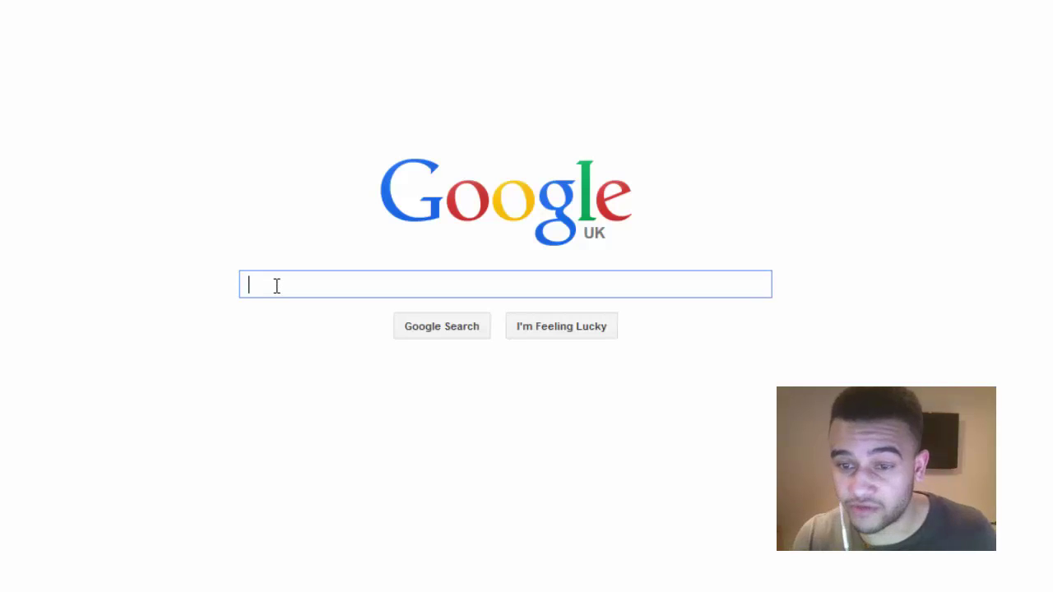
pyautogui.write('bi fold doors')
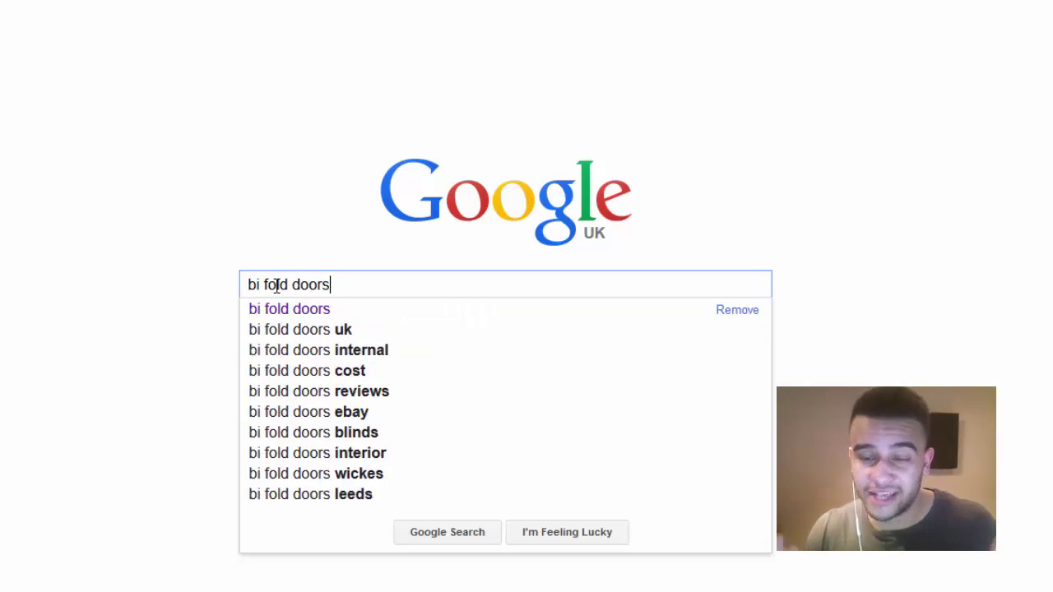
pyautogui.press('Return')
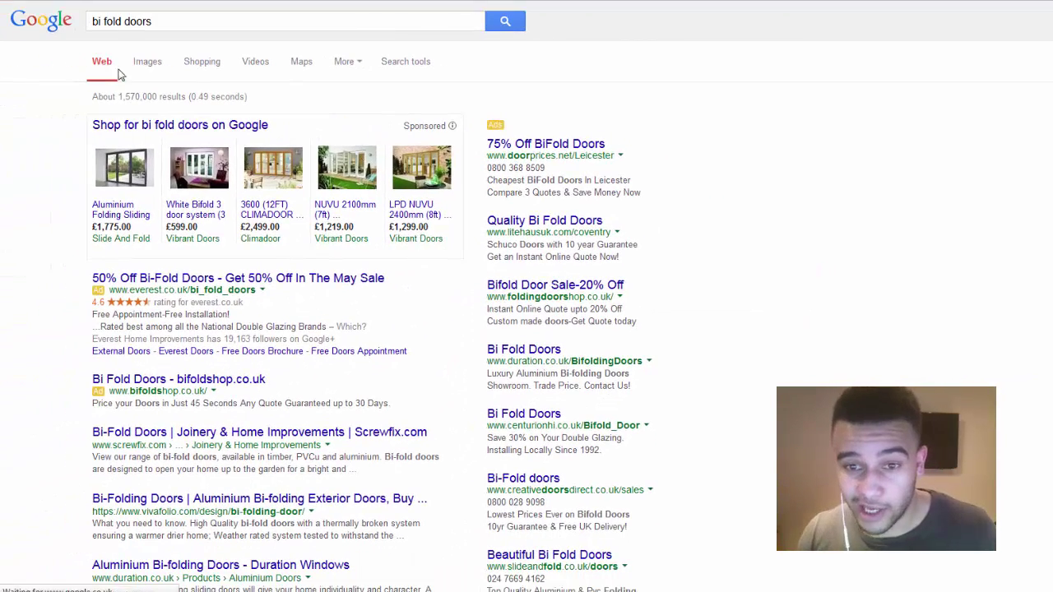
pyautogui.scroll(-8, 140, 330)
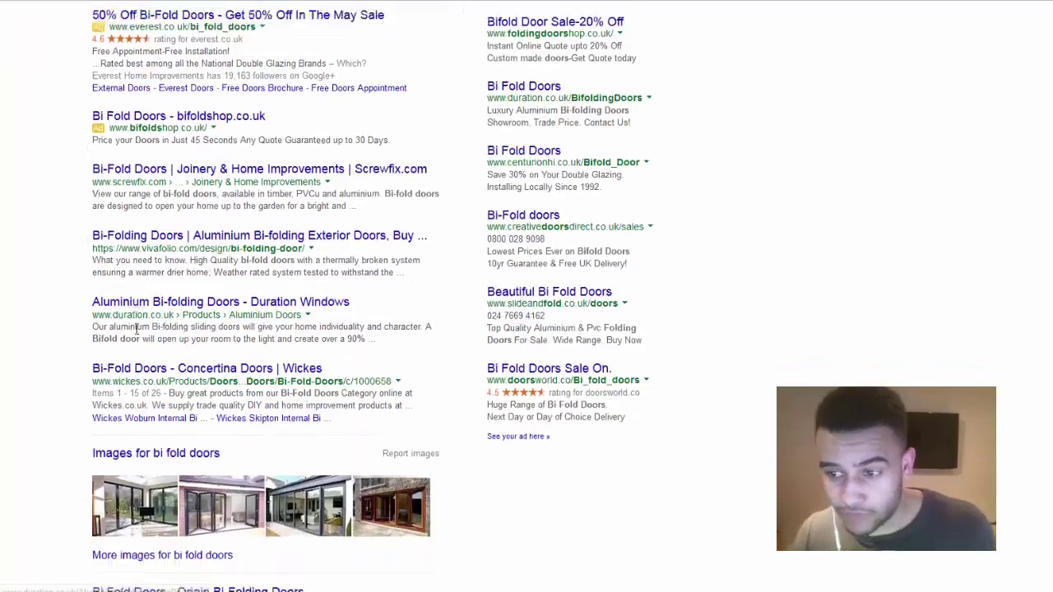
pyautogui.scroll(-12, 139, 336)
pyautogui.scroll(9, 139, 329)
pyautogui.scroll(10, 140, 329)
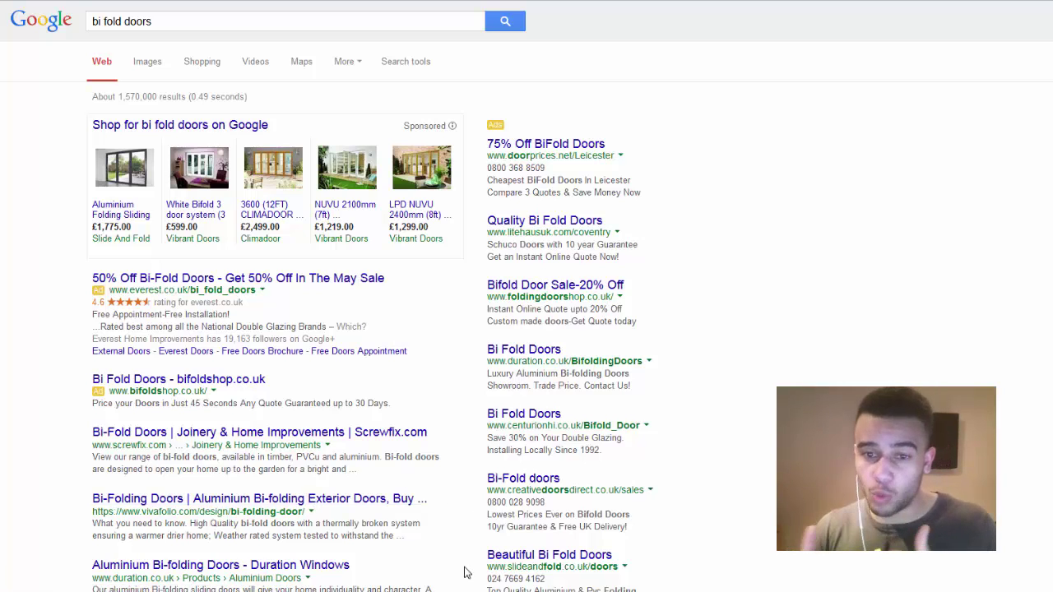
# - Switch to Notepad and select the list of seven competitor supplier URLs
pyautogui.hotkey('alt', 'Tab')
pyautogui.moveTo(596, 248); pyautogui.dragTo(466, 130)
pyautogui.moveTo(535, 105); pyautogui.dragTo(543, 130)
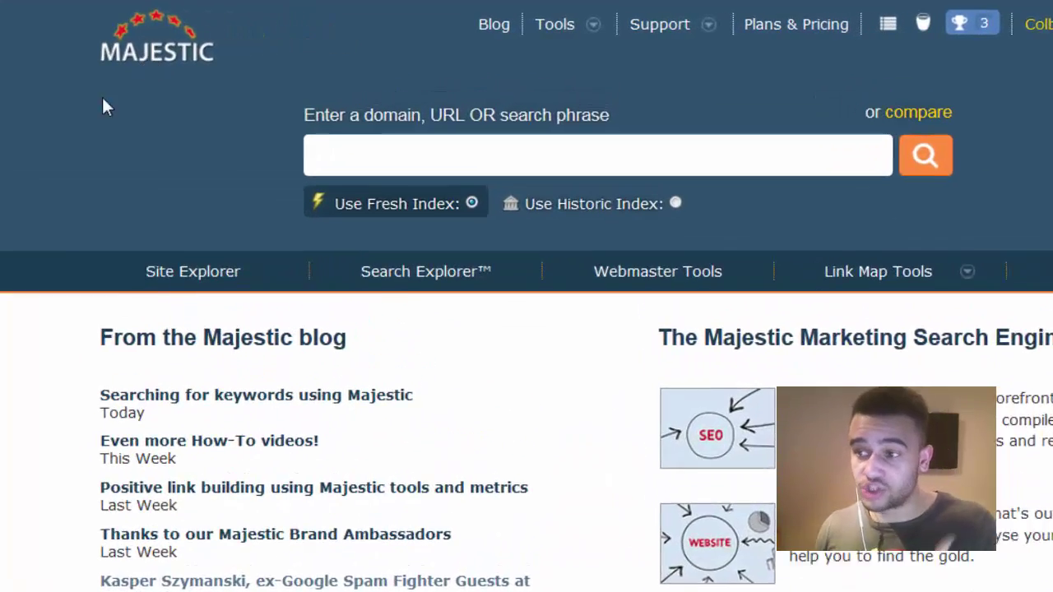
# - Open Majestic's Tools > Compare > Clique Hunter tool
pyautogui.click(558, 32)
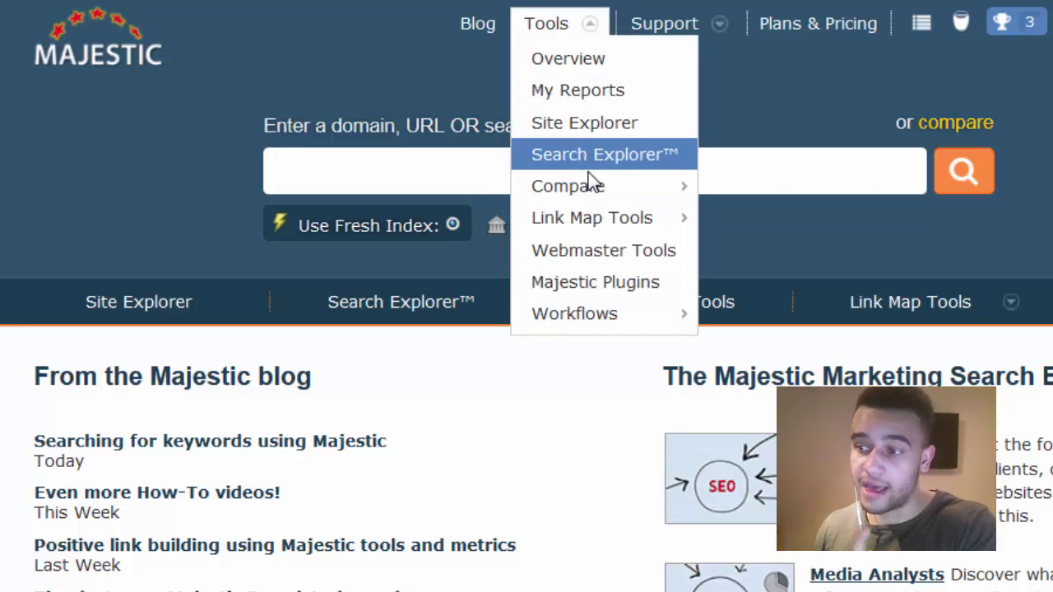
pyautogui.moveTo(592, 188)
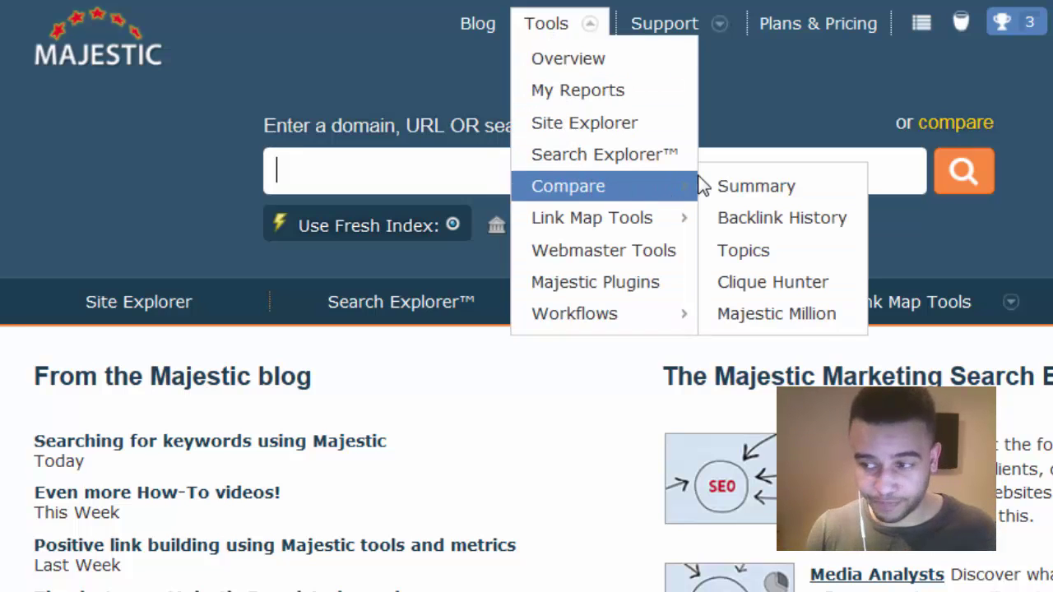
pyautogui.click(755, 283)
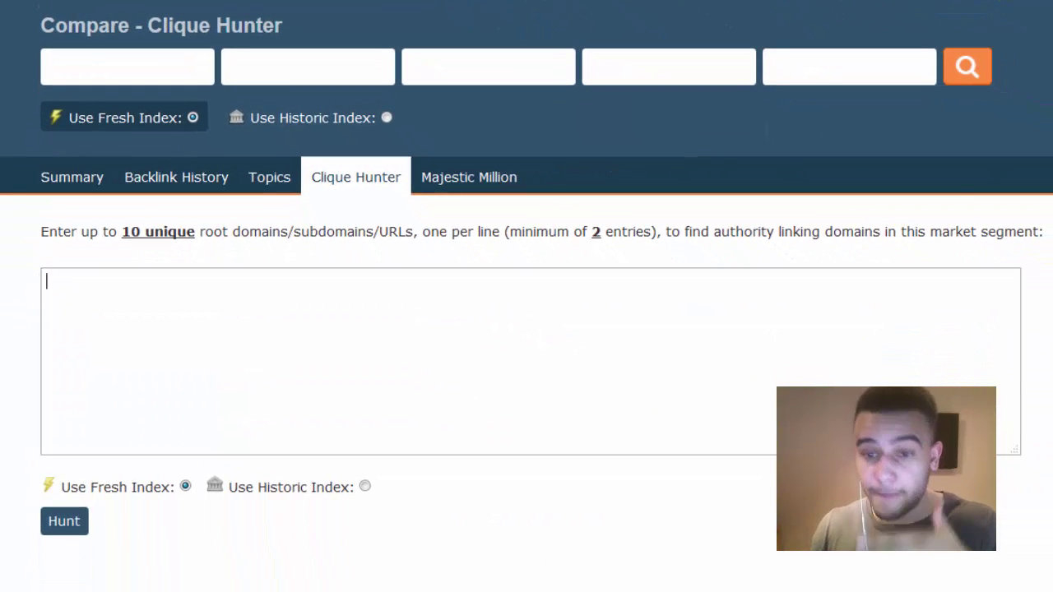
# - Copy the seven competitor domains from Notepad, paste them into the entry box, and hunt
pyautogui.hotkey('alt', 'Tab')
pyautogui.rightClick(394, 176)
pyautogui.click(439, 238)
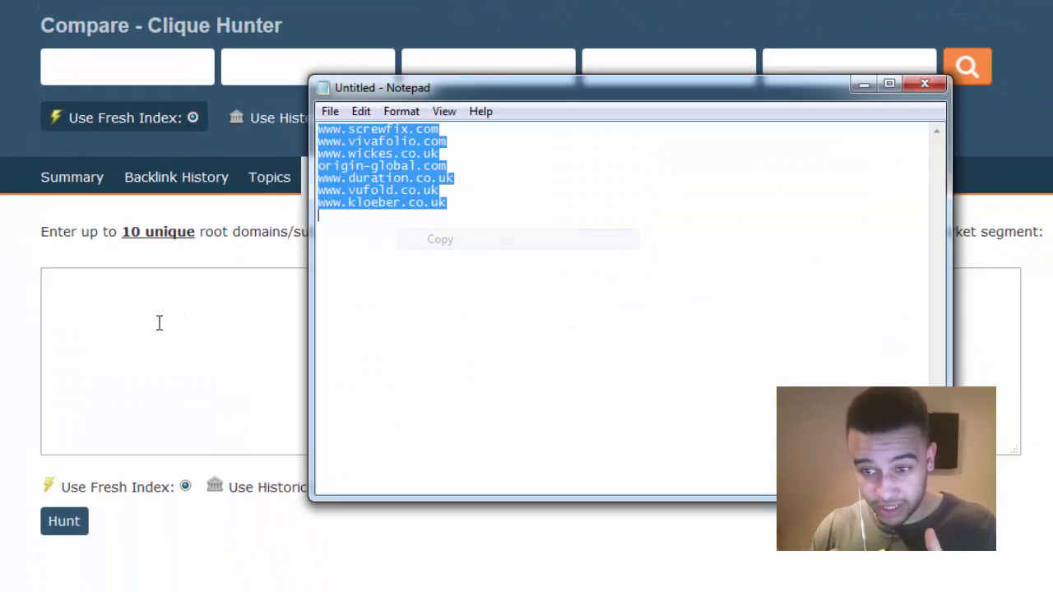
pyautogui.click(91, 293)
pyautogui.rightClick(93, 293)
pyautogui.click(139, 374)
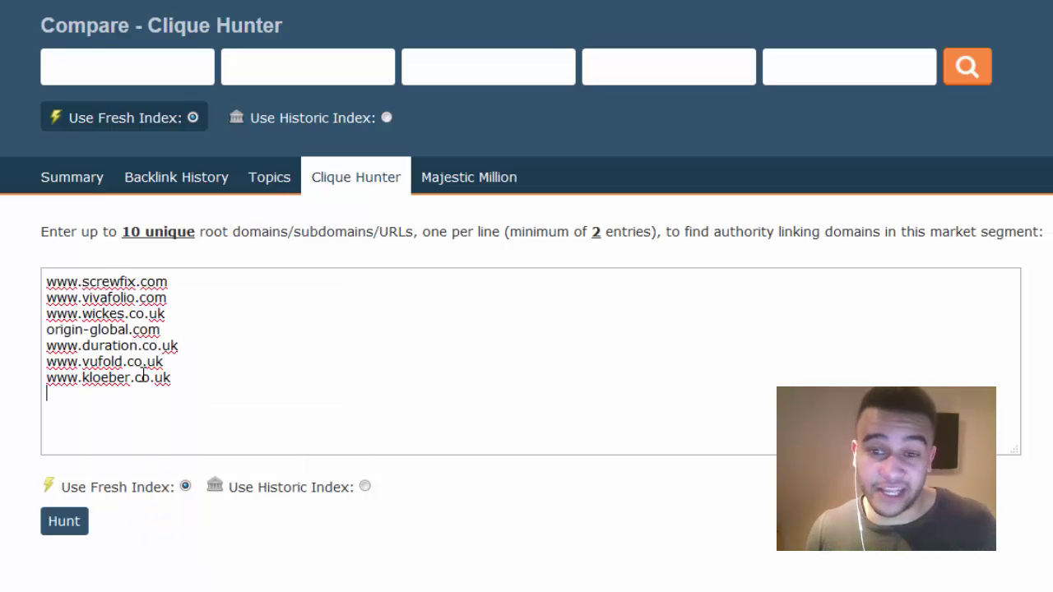
pyautogui.click(57, 528)
# - Order results by Trust Flow descending, then by Referring Domains
pyautogui.click(271, 235)
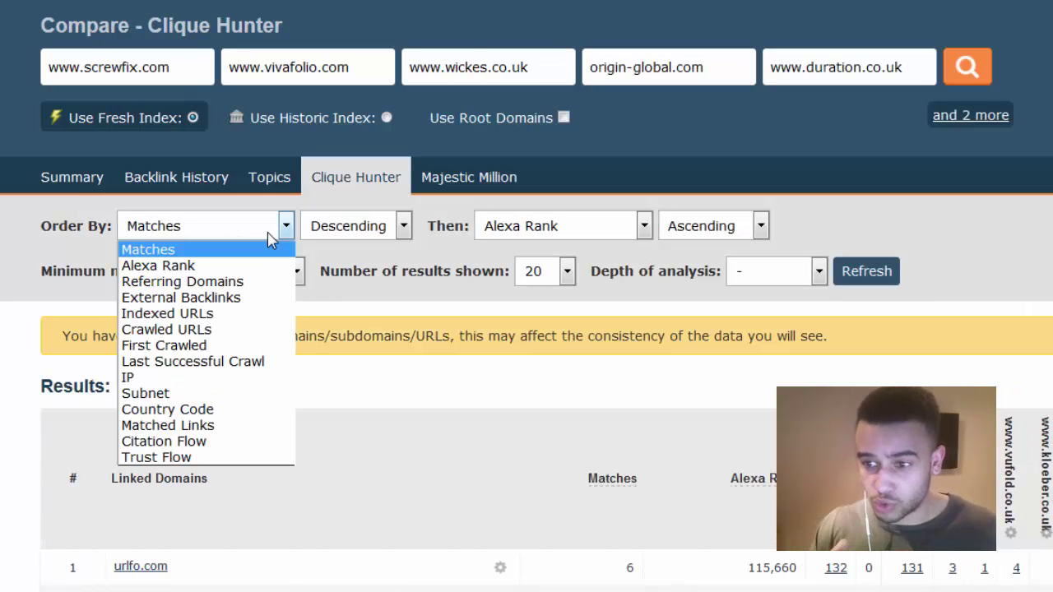
pyautogui.click(175, 458)
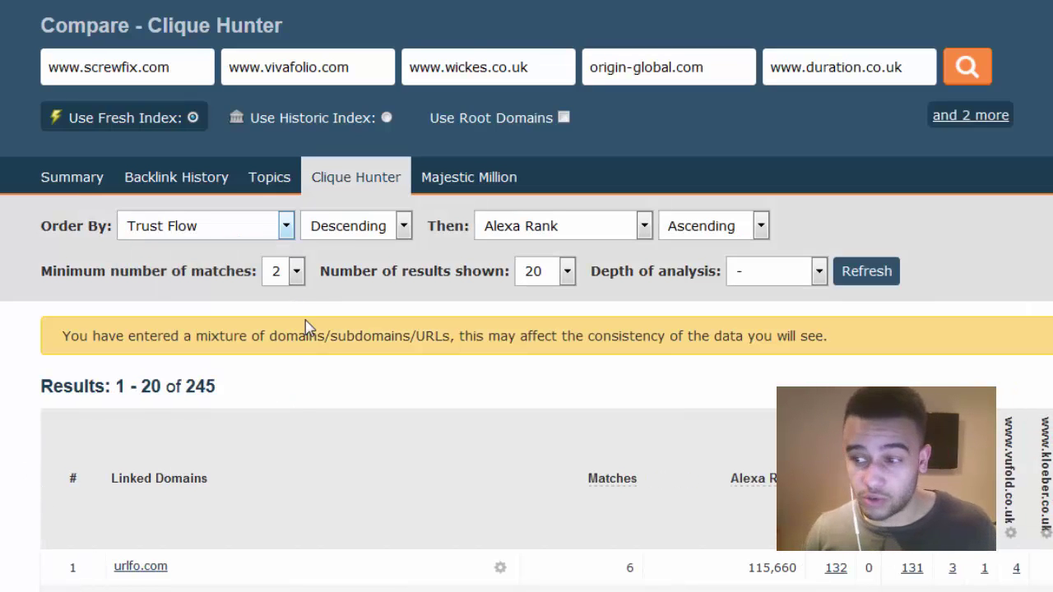
pyautogui.click(352, 229)
pyautogui.click(341, 268)
pyautogui.click(558, 238)
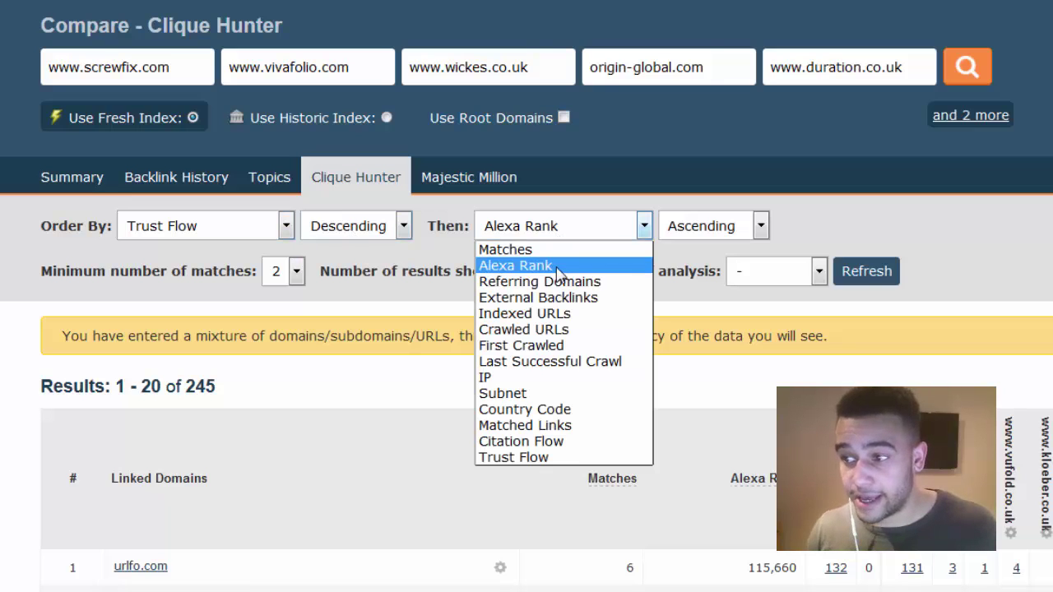
pyautogui.click(556, 281)
# - Set depth to 5,000, 100 results shown, minimum matches 2, and refresh
pyautogui.click(737, 280)
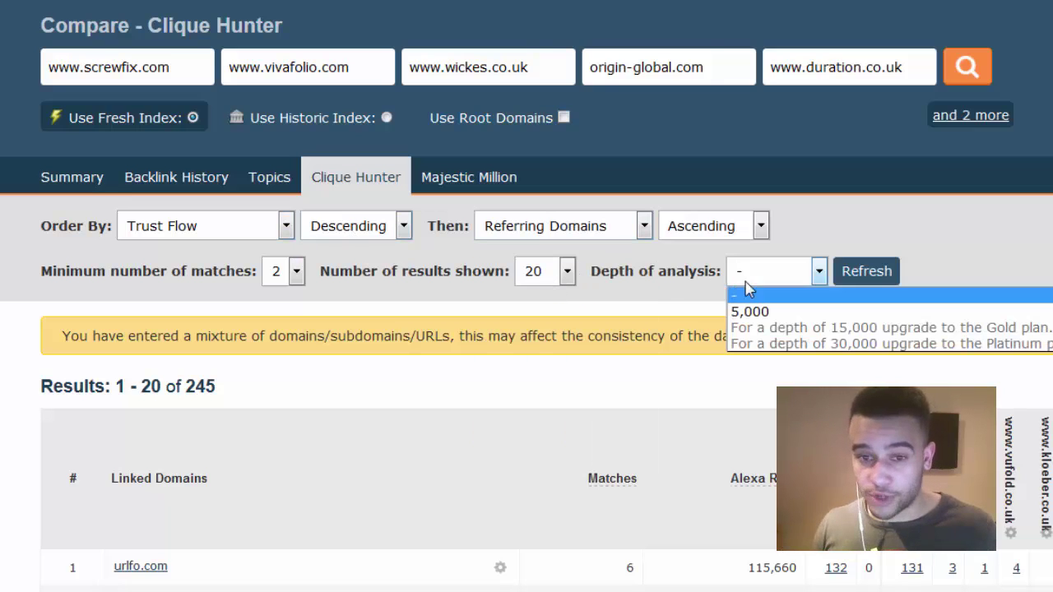
pyautogui.click(748, 311)
pyautogui.click(567, 271)
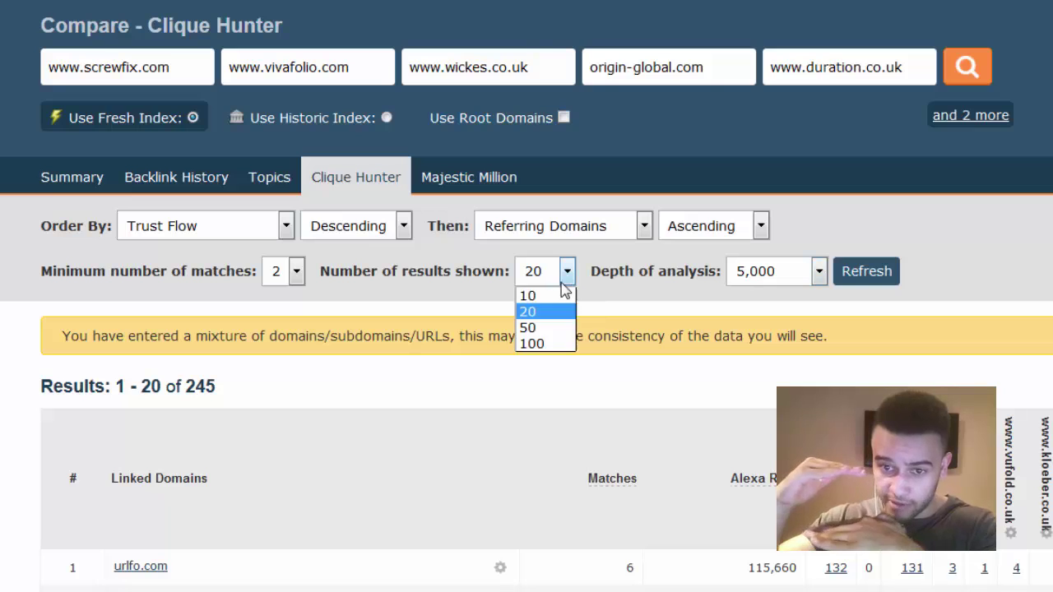
pyautogui.click(541, 346)
pyautogui.click(280, 276)
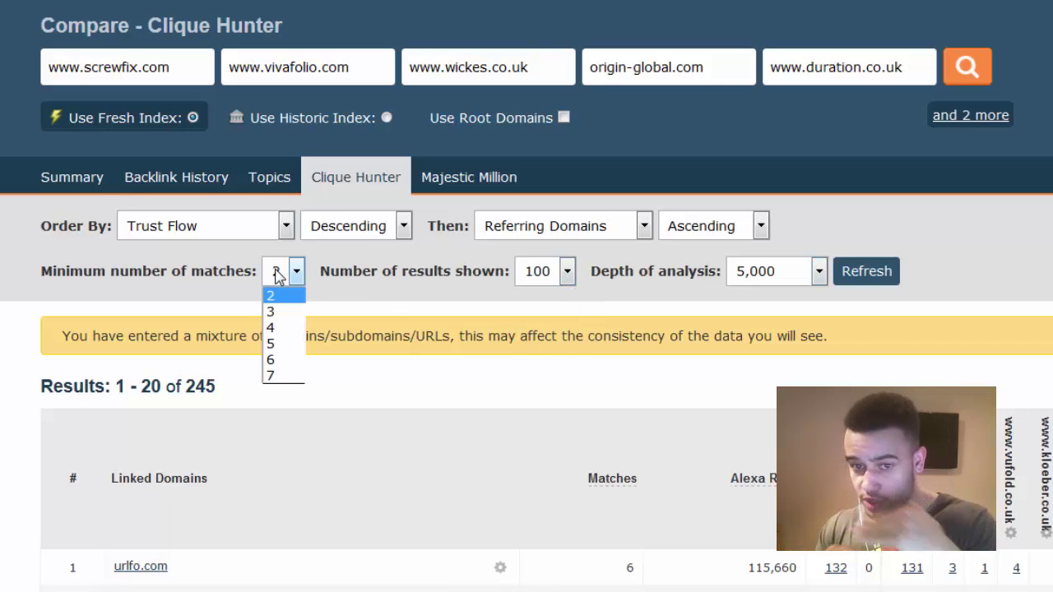
pyautogui.click(399, 323)
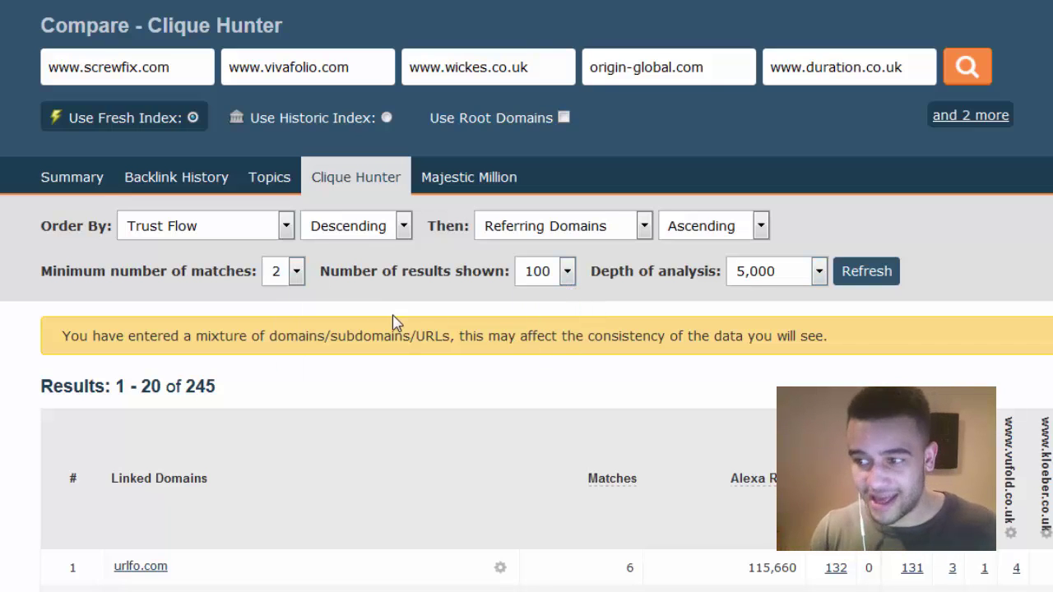
pyautogui.click(856, 278)
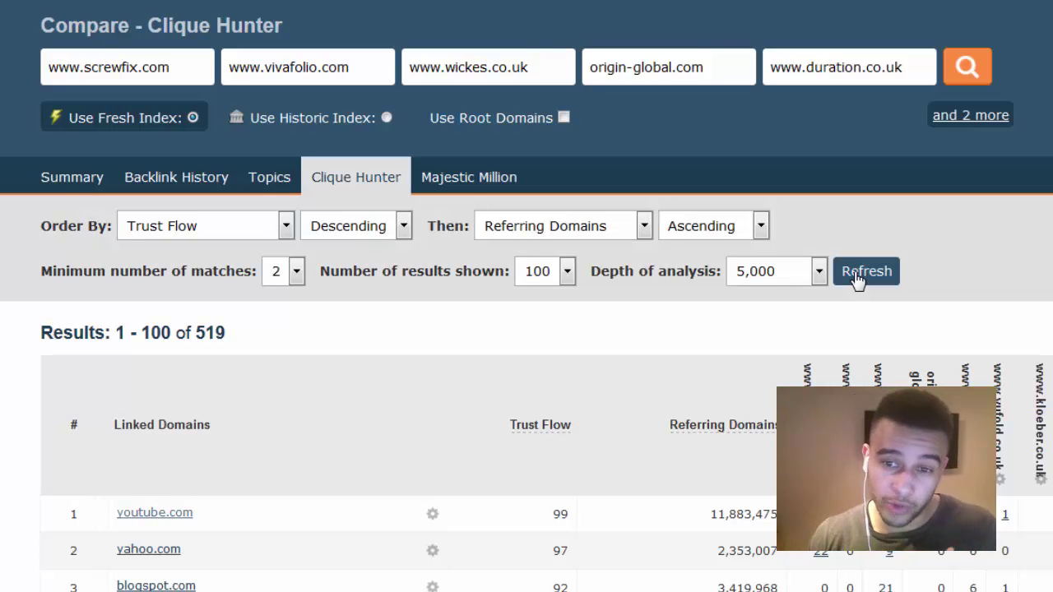
# - Scroll through the ranked linking domains and keep 100 results per page
pyautogui.scroll(-5, 630, 355)
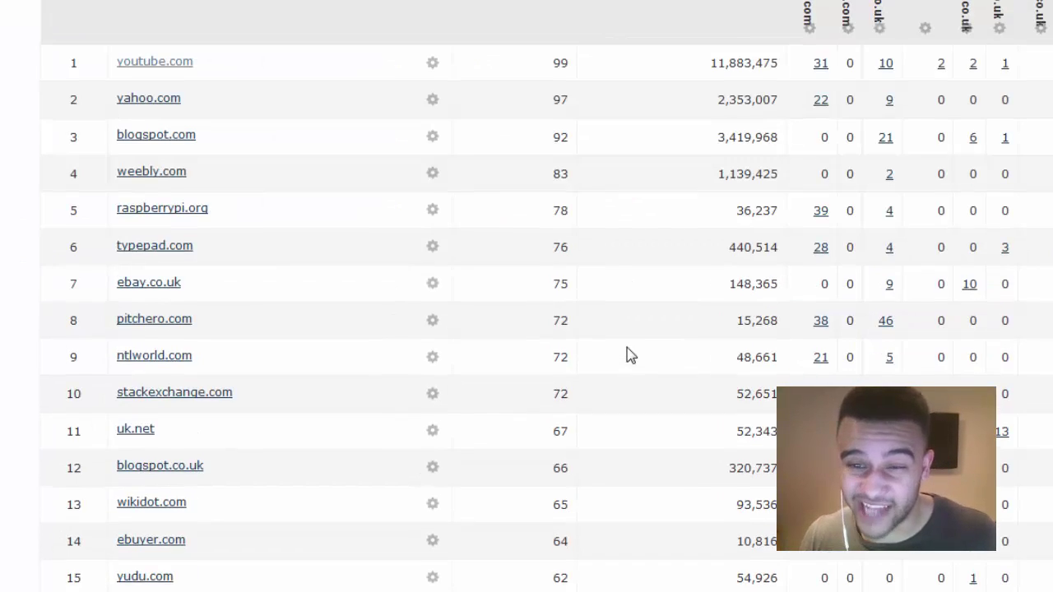
pyautogui.scroll(-20, 630, 355)
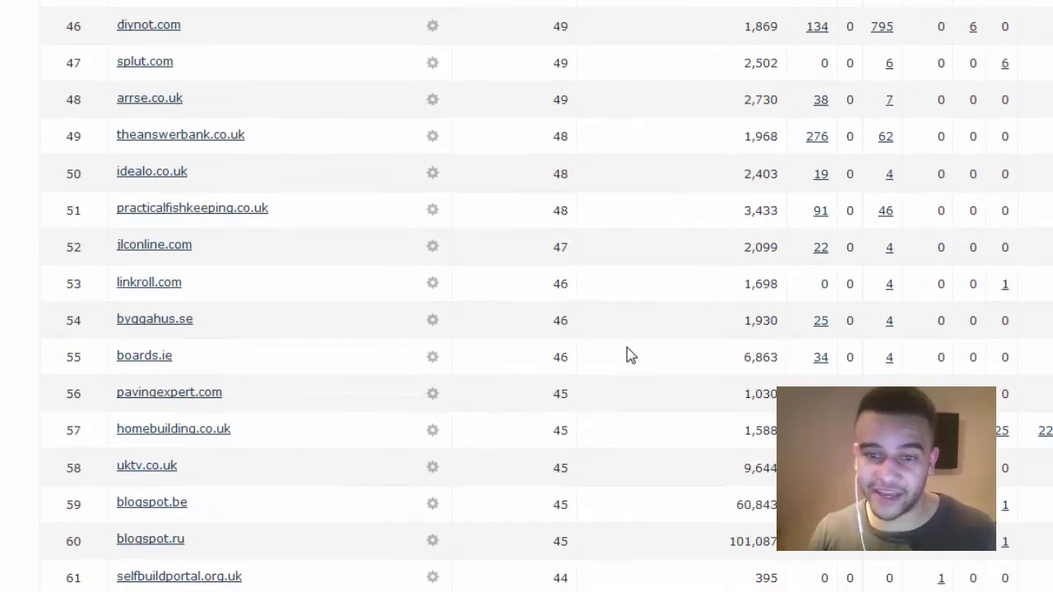
pyautogui.scroll(-10, 630, 355)
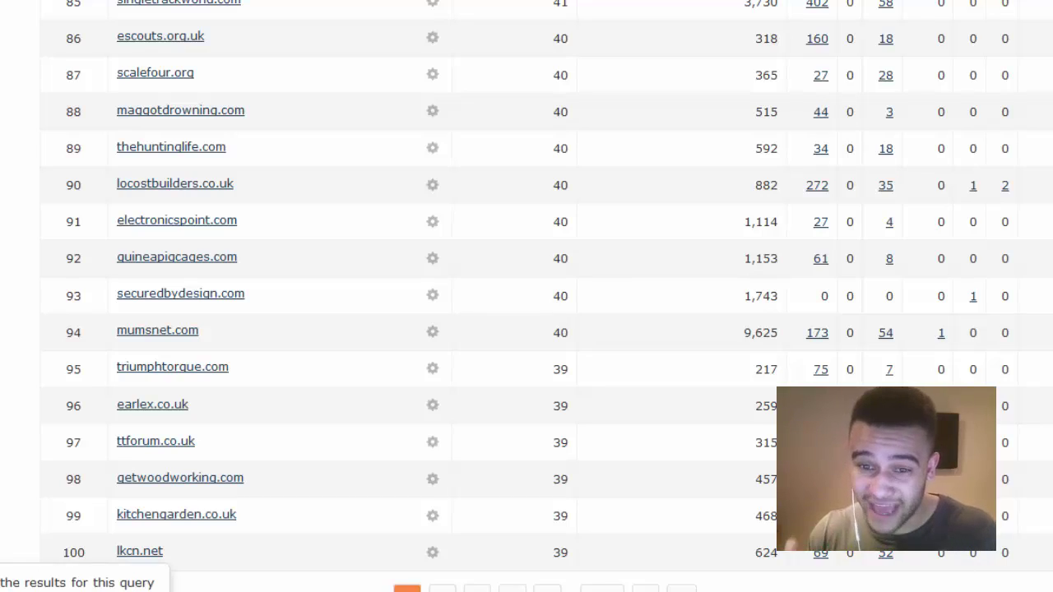
pyautogui.scroll(20, 526, 296)
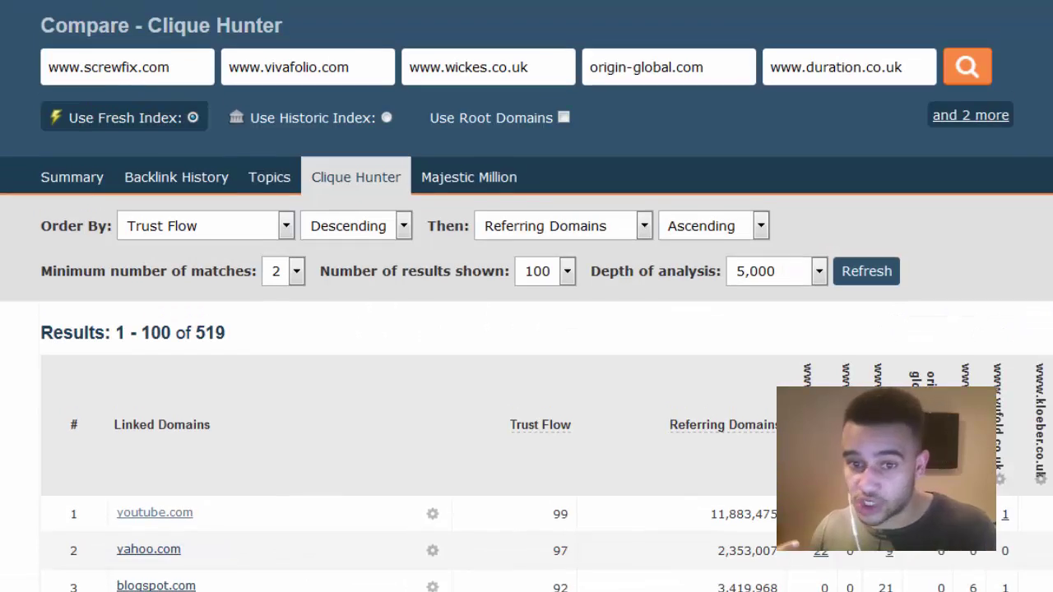
pyautogui.click(559, 280)
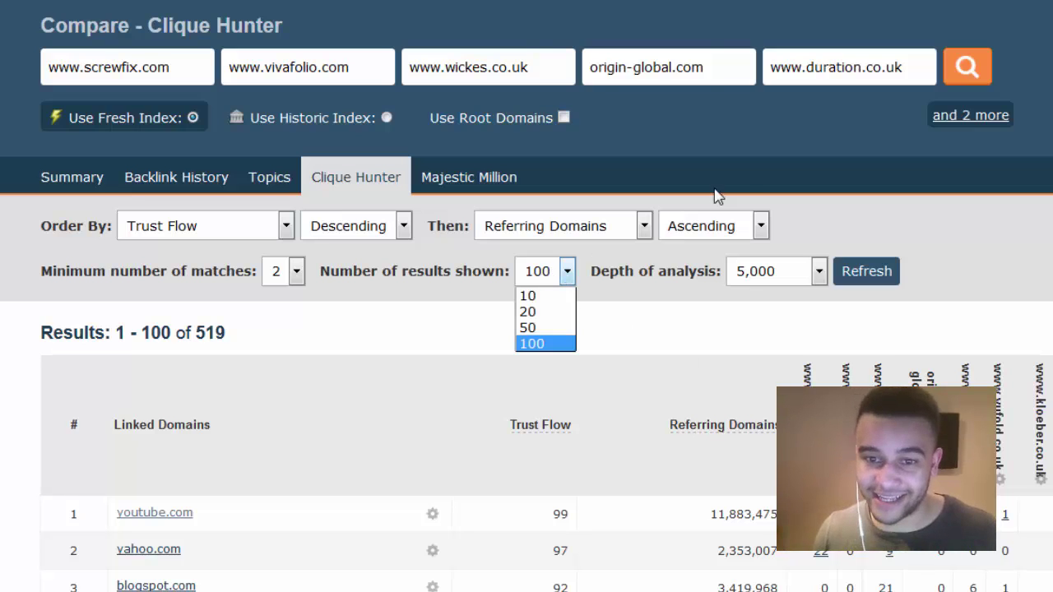
pyautogui.click(639, 340)
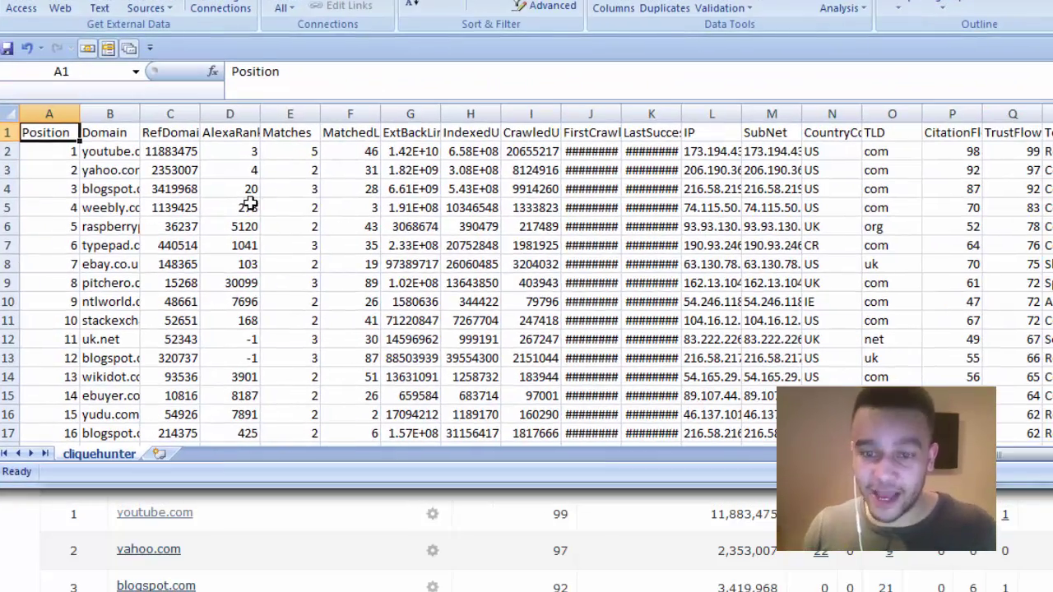
# - Check AlexaRank in D5 and select the backlink and link-date columns from S onward
pyautogui.click(250, 204)
pyautogui.scroll(-3, 172, 237)
pyautogui.scroll(3, 172, 240)
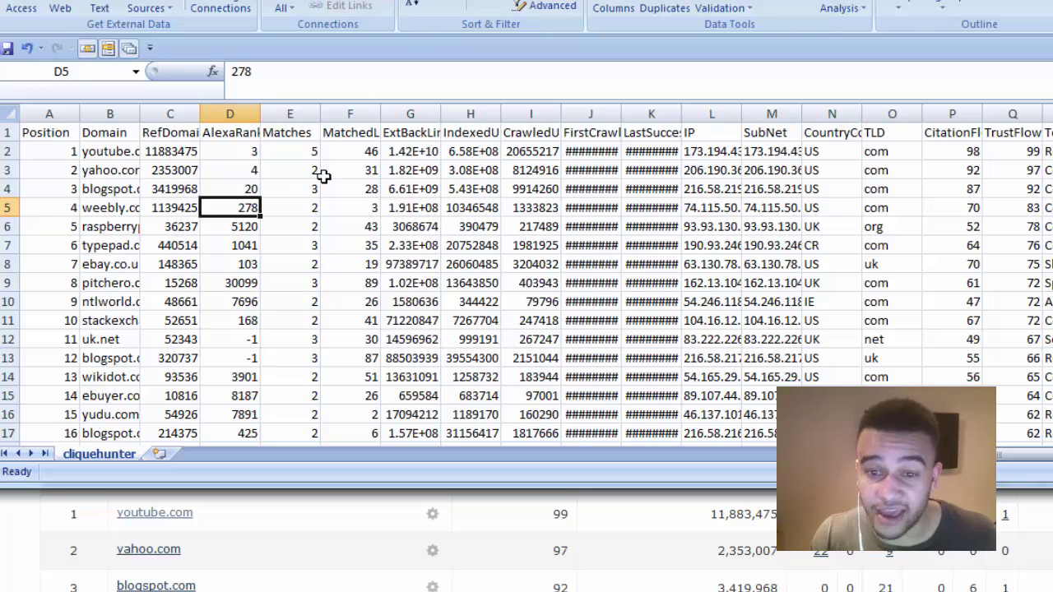
pyautogui.click(72, 116)
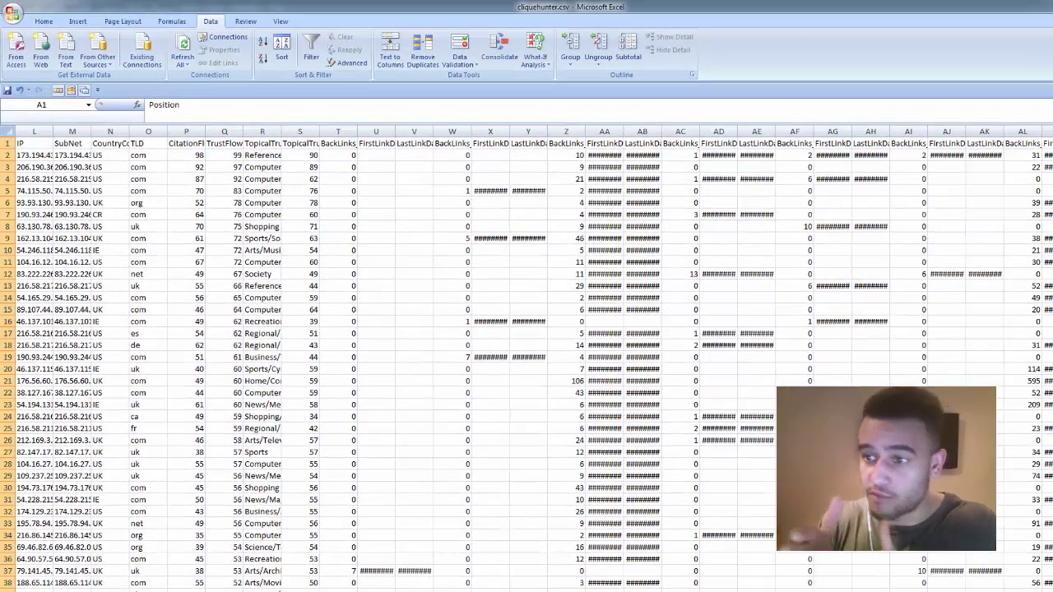
pyautogui.hscroll(-3, 527, 358)
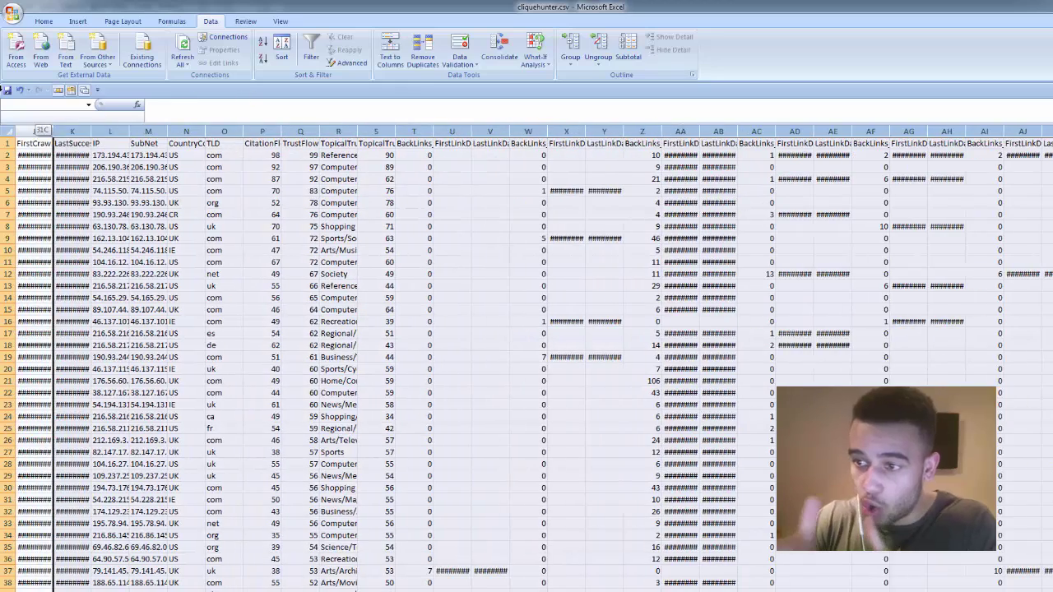
pyautogui.moveTo(359, 85); pyautogui.dragTo(401, 130)
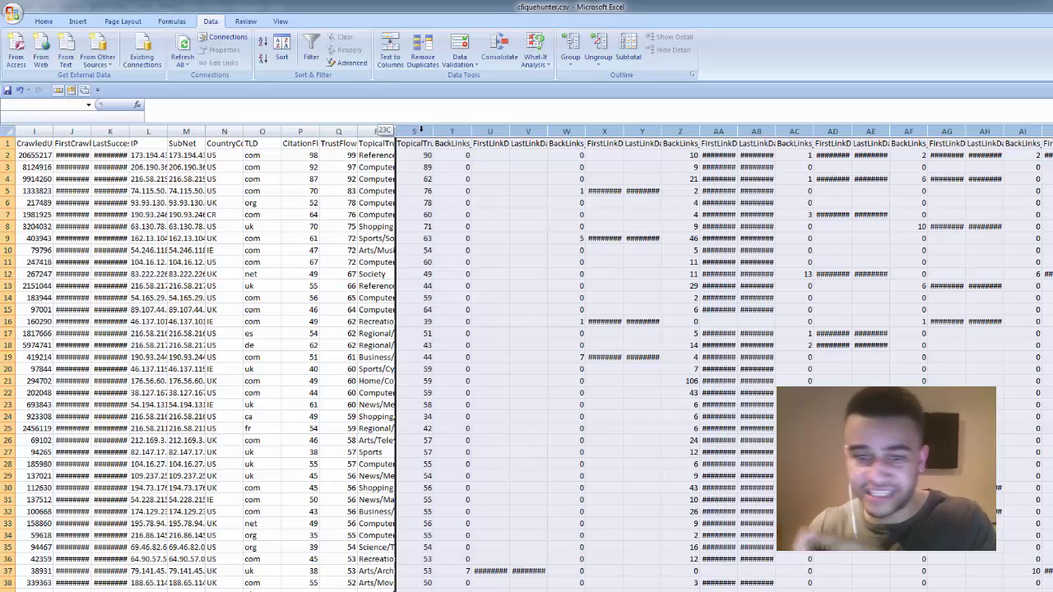
# - Delete the columns from S onward and rename R1 to 'Majestic Topic'
pyautogui.rightClick(445, 165)
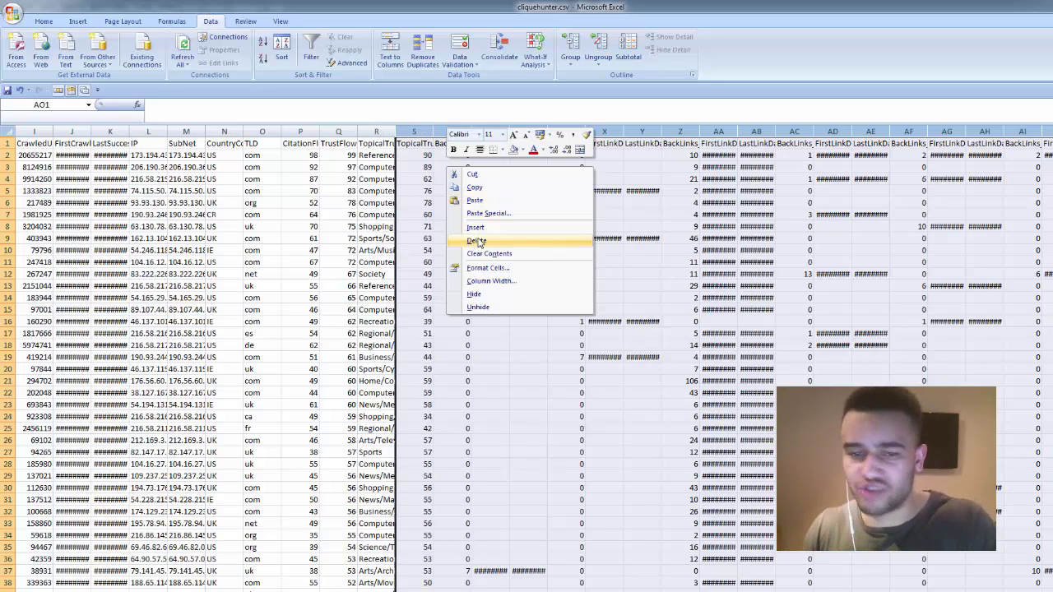
pyautogui.click(477, 240)
pyautogui.click(515, 147)
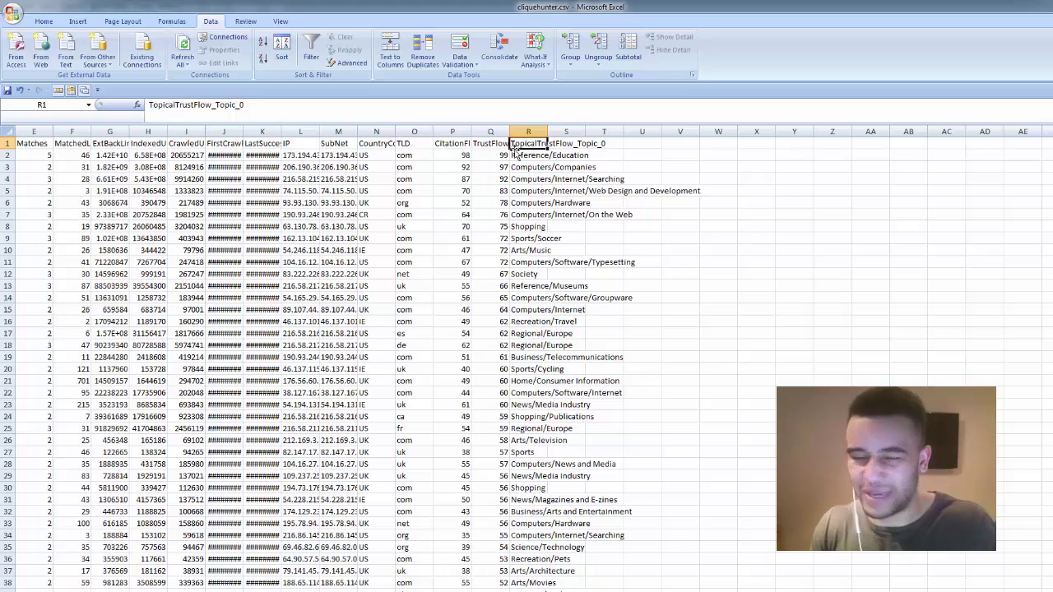
pyautogui.write('Majestic Topic')
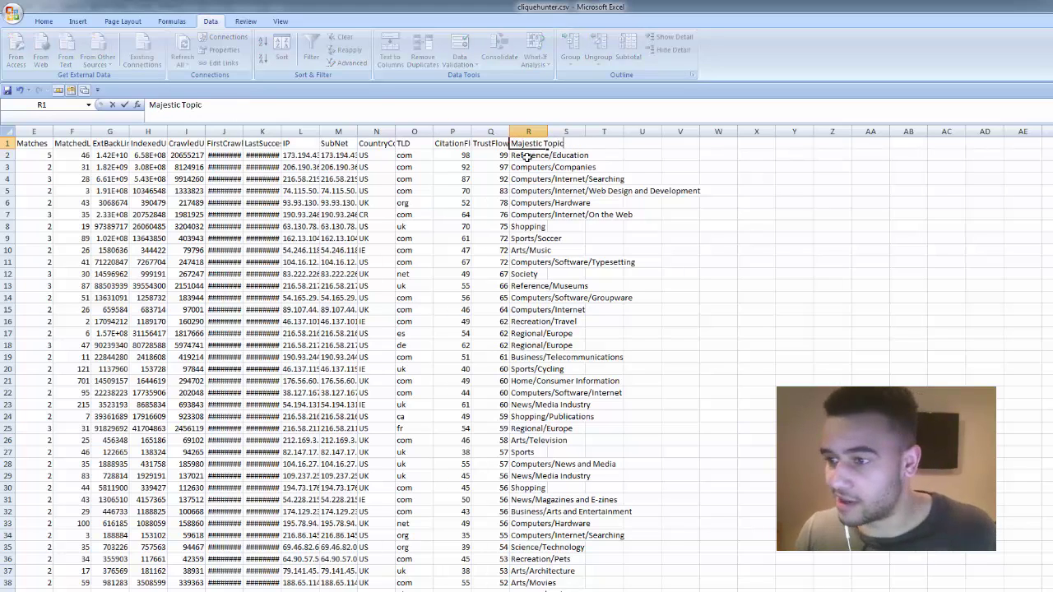
pyautogui.click(528, 251)
# - Widen the Majestic Topic, CitationFlow, CountryCode and SubNet columns
pyautogui.moveTo(547, 132); pyautogui.dragTo(879, 132)
pyautogui.click(804, 298)
pyautogui.moveTo(472, 131); pyautogui.dragTo(521, 132)
pyautogui.moveTo(397, 137); pyautogui.dragTo(430, 135)
pyautogui.moveTo(358, 132); pyautogui.dragTo(391, 131)
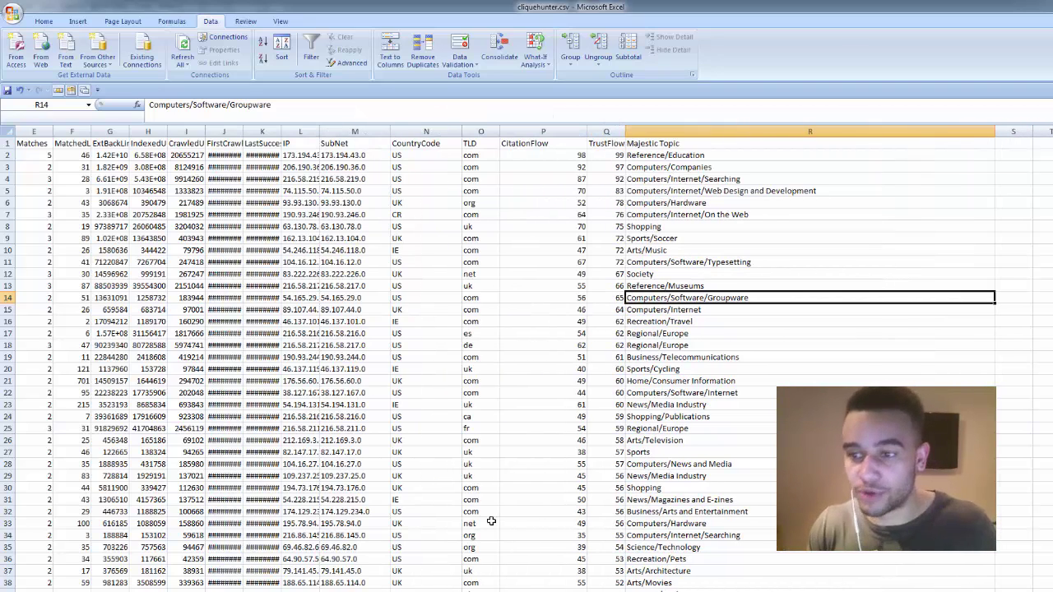
pyautogui.hscroll(-4, 527, 362)
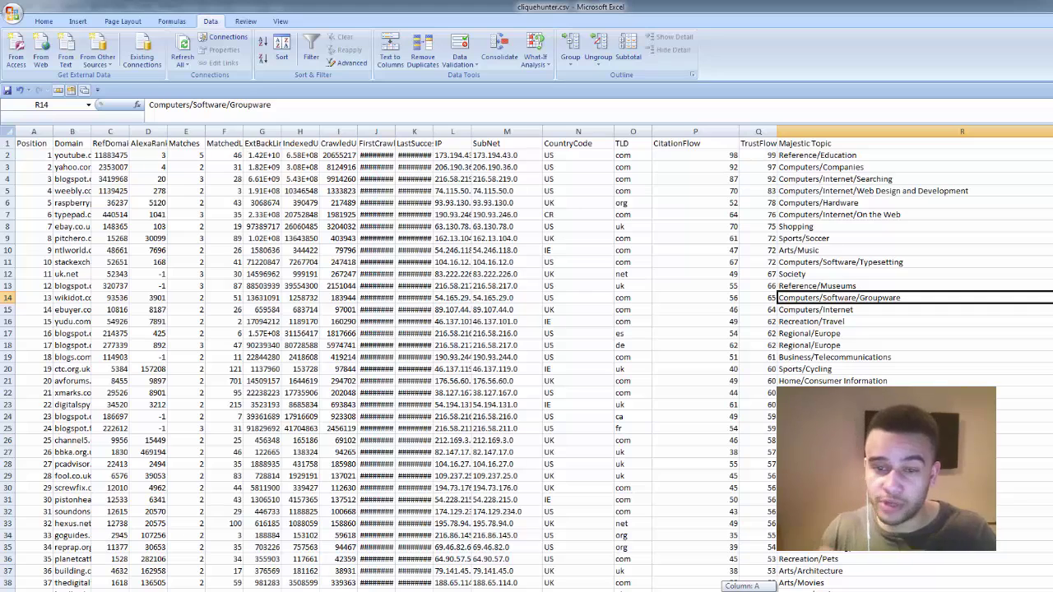
# - Delete the unwanted columns G through O, including TLD, SubNet and CountryCode
pyautogui.rightClick(620, 131)
pyautogui.moveTo(622, 131); pyautogui.dragTo(300, 133)
pyautogui.rightClick(260, 132)
pyautogui.click(293, 214)
pyautogui.click(294, 212)
pyautogui.scroll(-1, 166, 200)
pyautogui.press('Down')
pyautogui.press('Down')
pyautogui.press('Down')
pyautogui.press('Down')
pyautogui.press('Down')
# - Widen the Domain and AlexaRank columns to show their full contents
pyautogui.scroll(1, 95, 194)
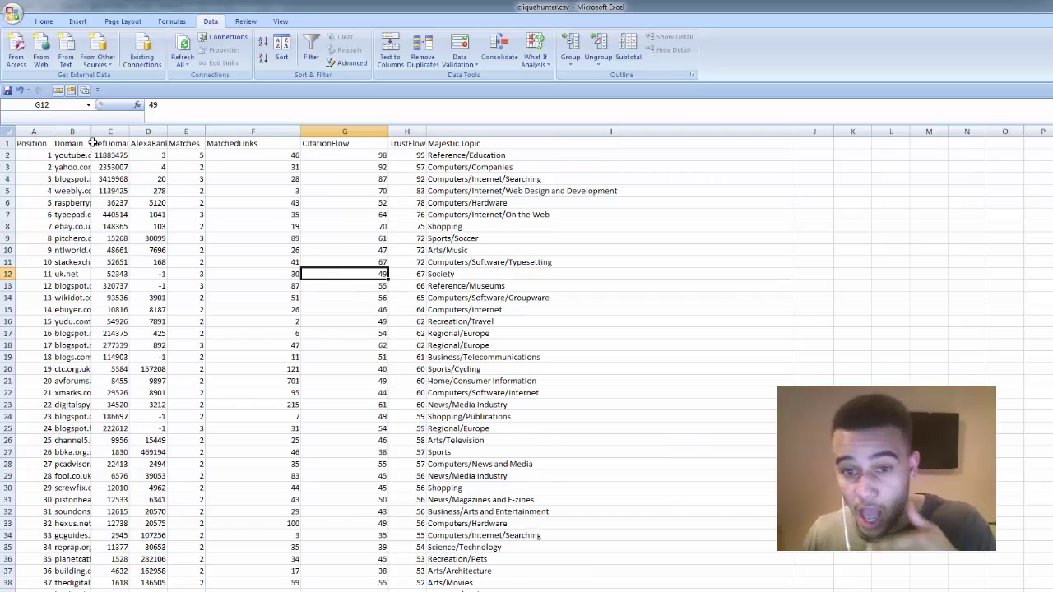
pyautogui.click(82, 143)
pyautogui.moveTo(90, 132); pyautogui.dragTo(255, 194)
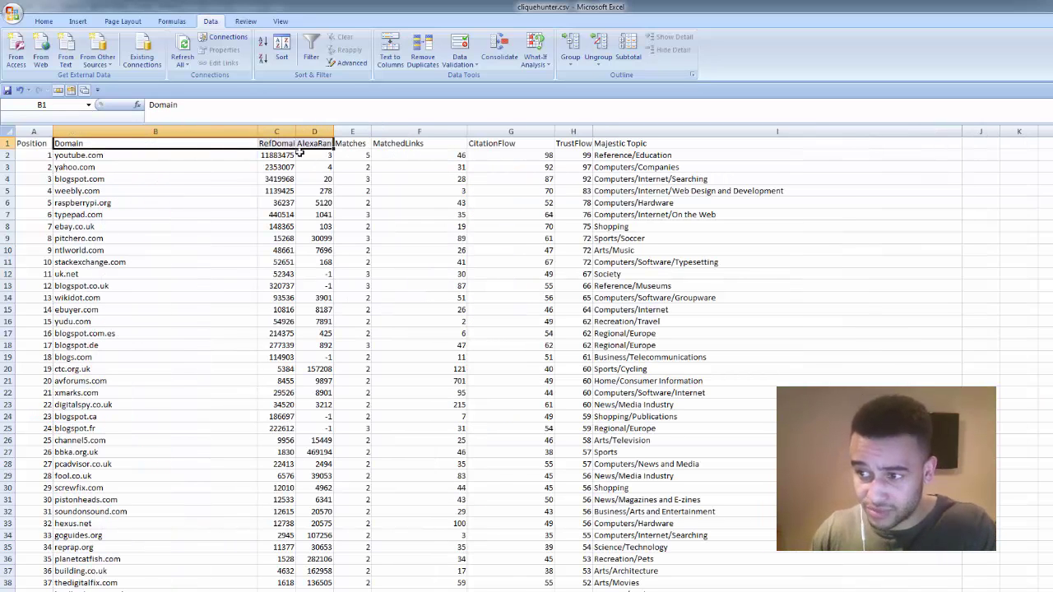
pyautogui.moveTo(333, 131); pyautogui.dragTo(348, 131)
pyautogui.click(392, 262)
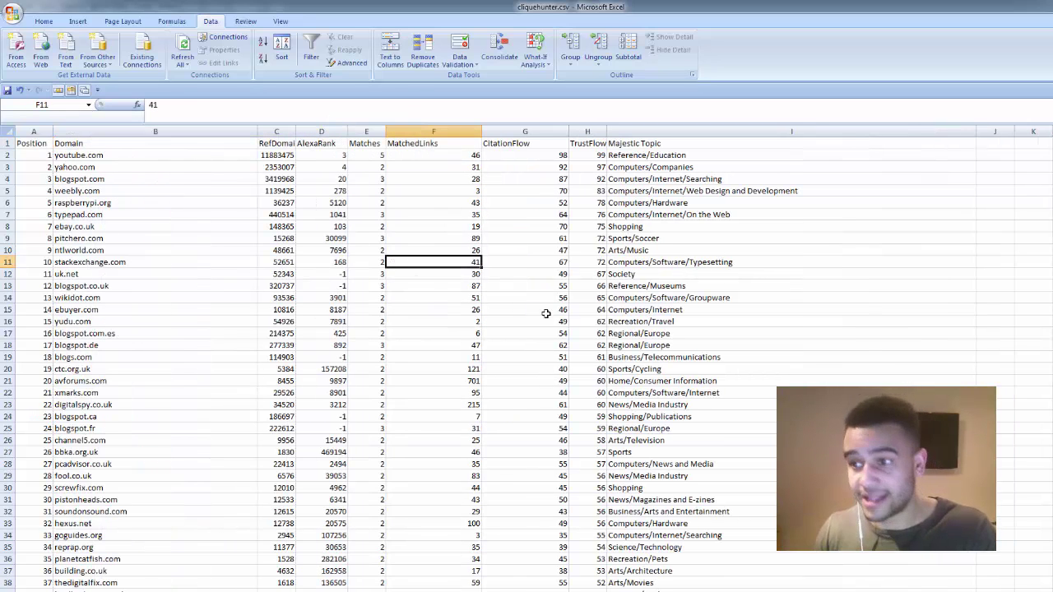
# - Delete the Position column
pyautogui.click(33, 131)
pyautogui.rightClick(35, 130)
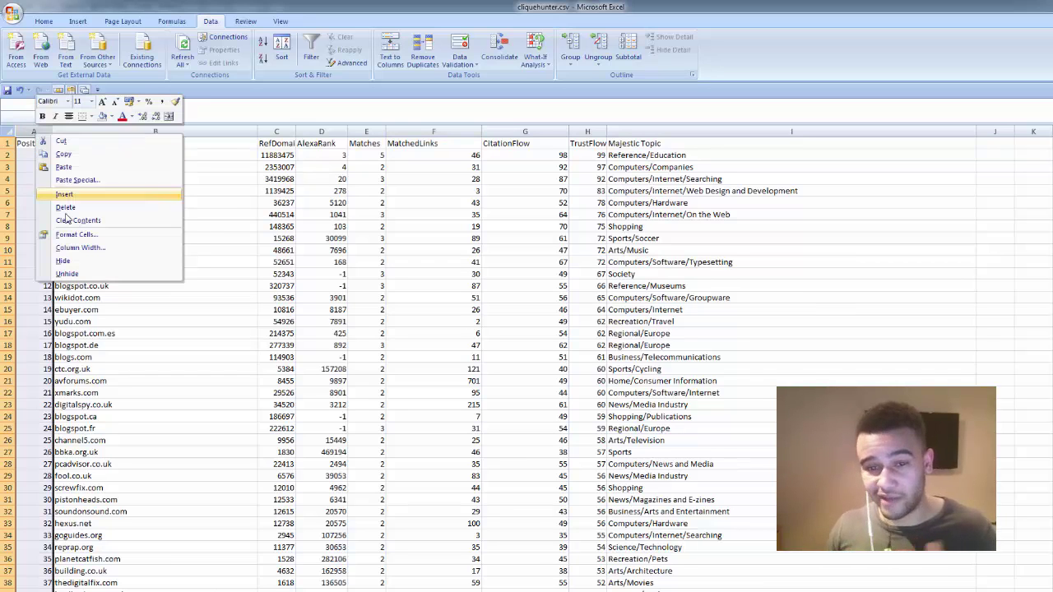
pyautogui.click(74, 221)
pyautogui.click(50, 286)
# - Add a 'Contact Email' header in I1 and widen that column
pyautogui.moveTo(939, 131); pyautogui.dragTo(826, 137)
pyautogui.click(799, 140)
pyautogui.write('Contact Email')
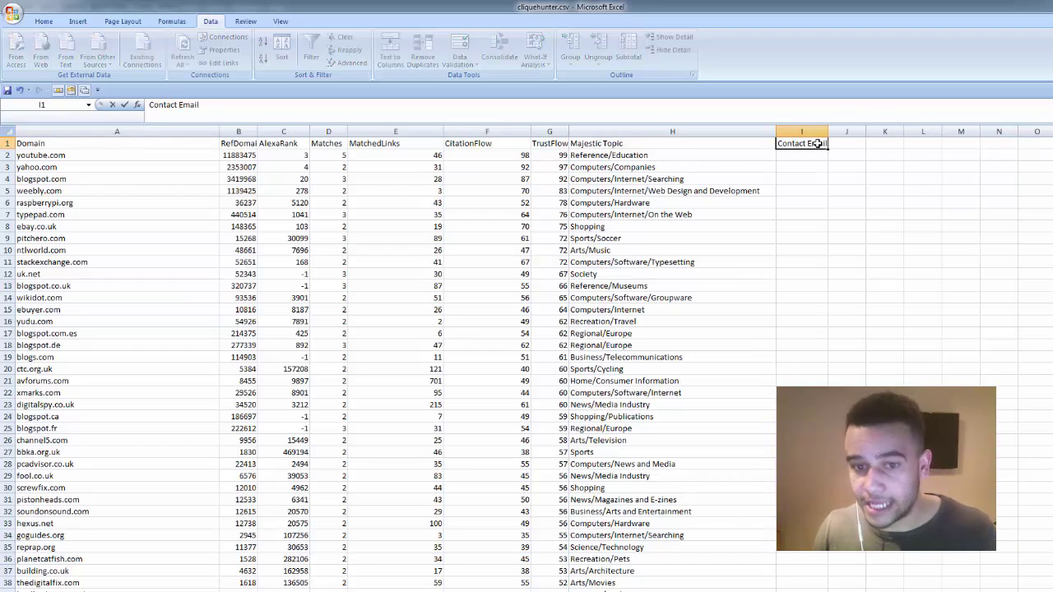
pyautogui.click(848, 143)
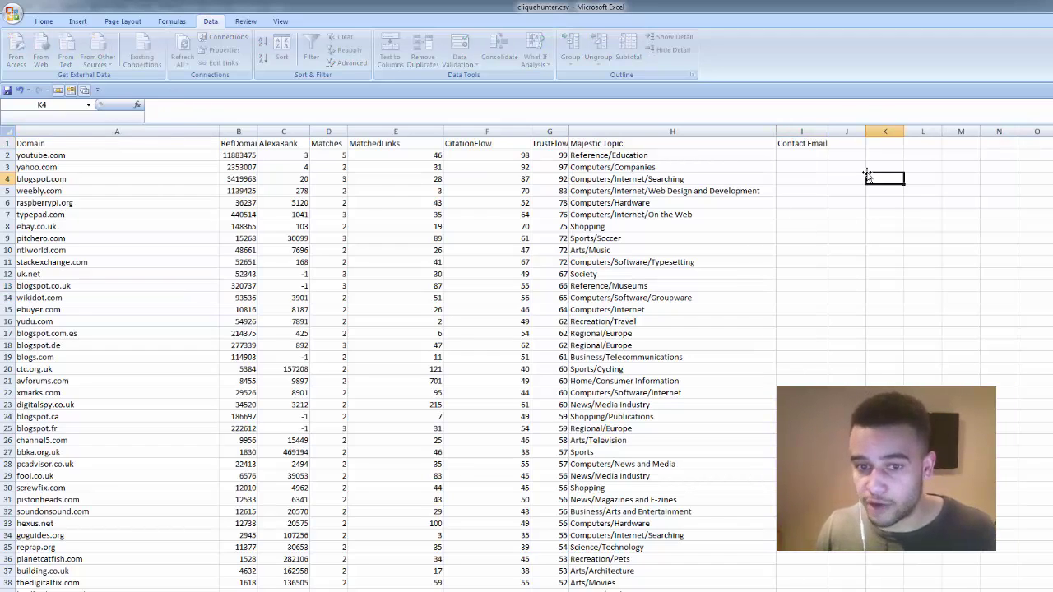
pyautogui.moveTo(827, 131); pyautogui.dragTo(856, 132)
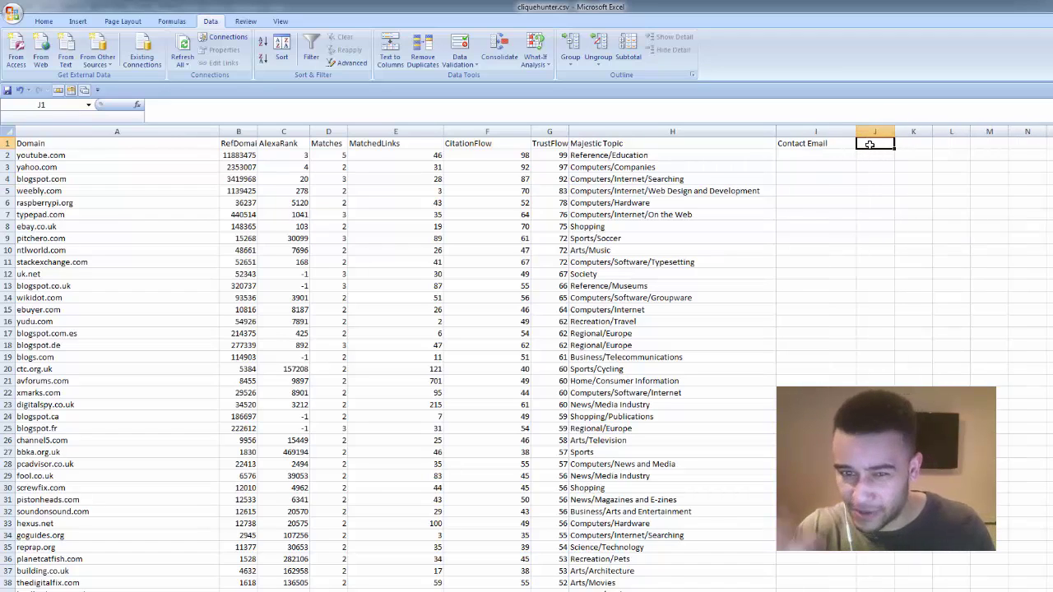
# - Enter 'Linked Contacted' as the J1 header and widen column J
pyautogui.write('Do')
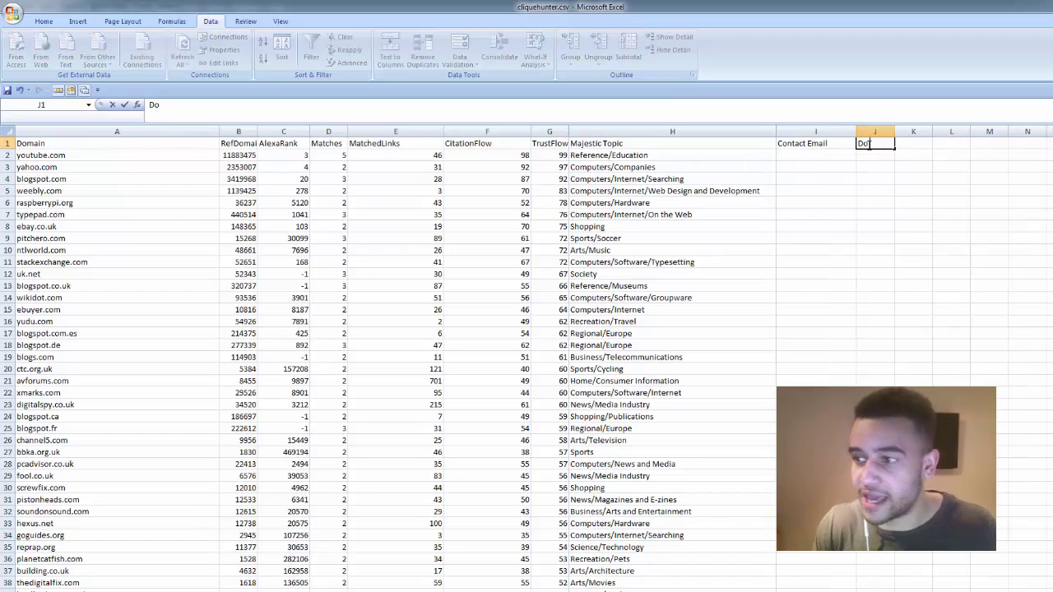
pyautogui.write('d W')
pyautogui.press('BackSpace')
pyautogui.press('BackSpace')
pyautogui.press('BackSpace')
pyautogui.press('BackSpace')
pyautogui.press('BackSpace')
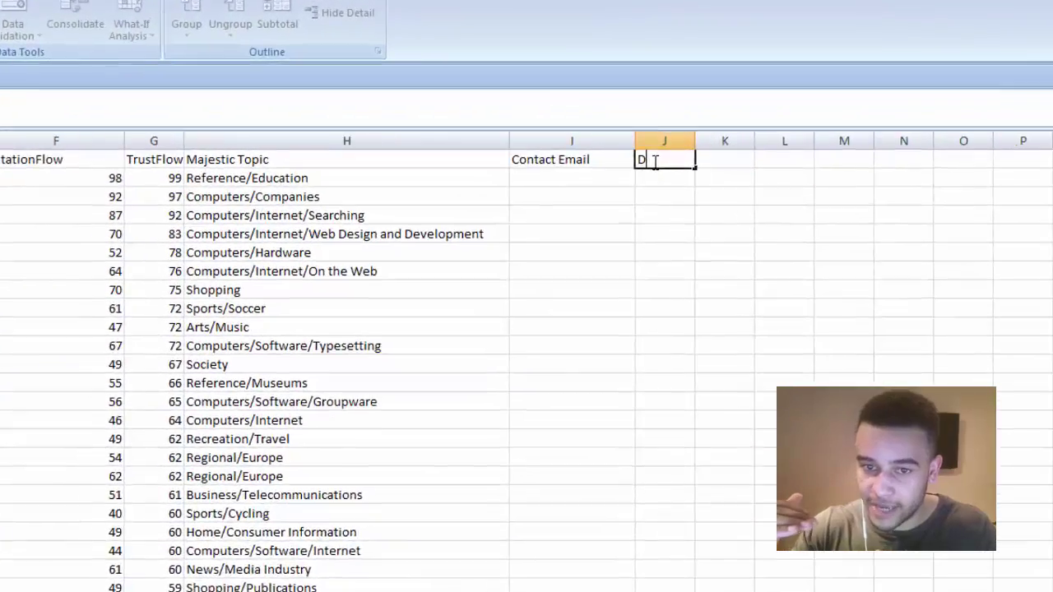
pyautogui.write('Link Secured?')
pyautogui.click(486, 216)
pyautogui.click(478, 180)
pyautogui.press('BackSpace')
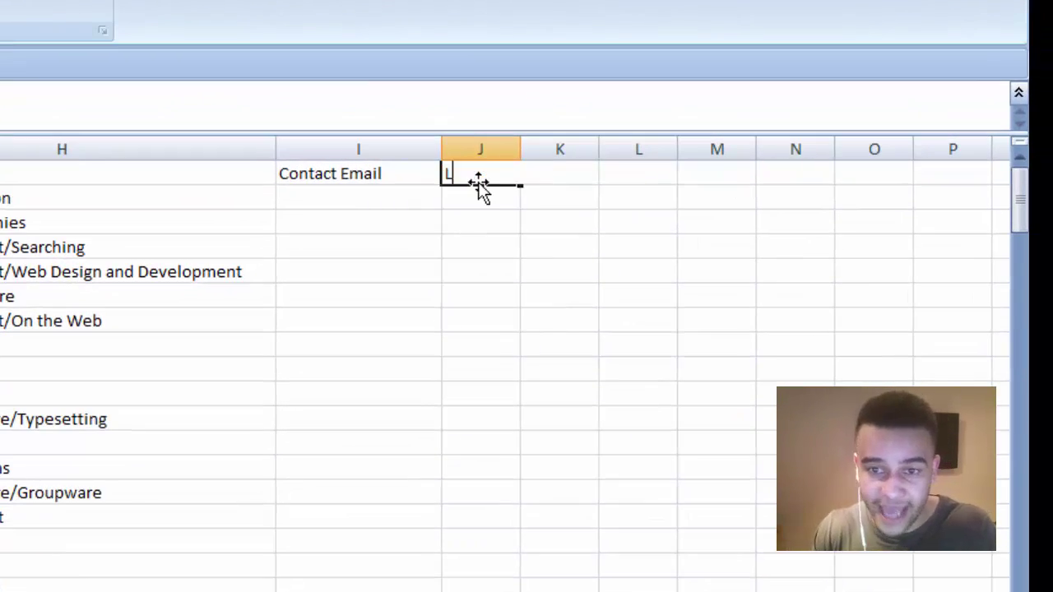
pyautogui.write('Linked Contacted')
pyautogui.click(489, 272)
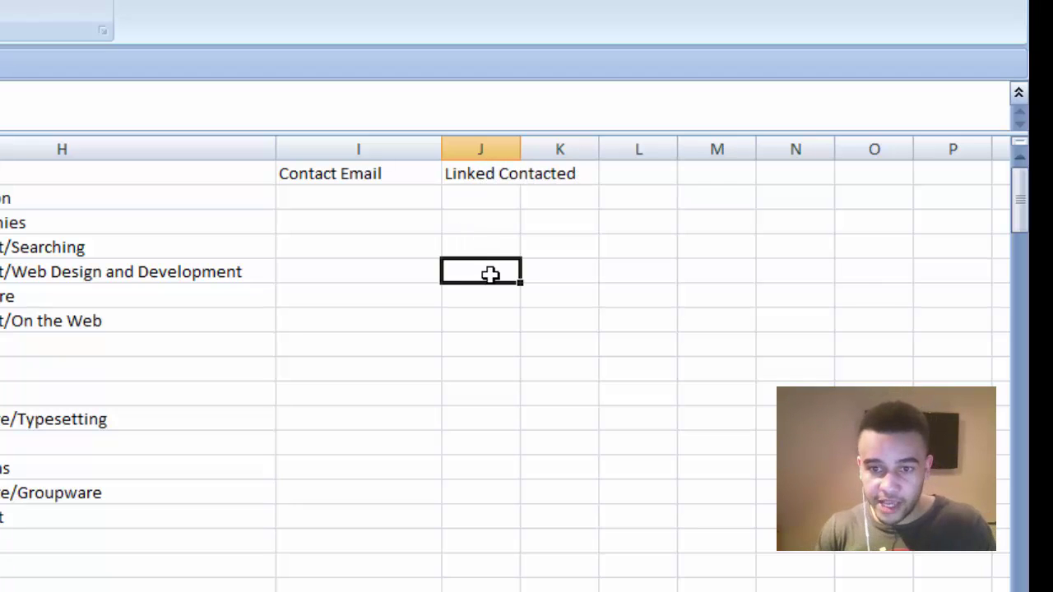
pyautogui.moveTo(521, 149); pyautogui.dragTo(621, 161)
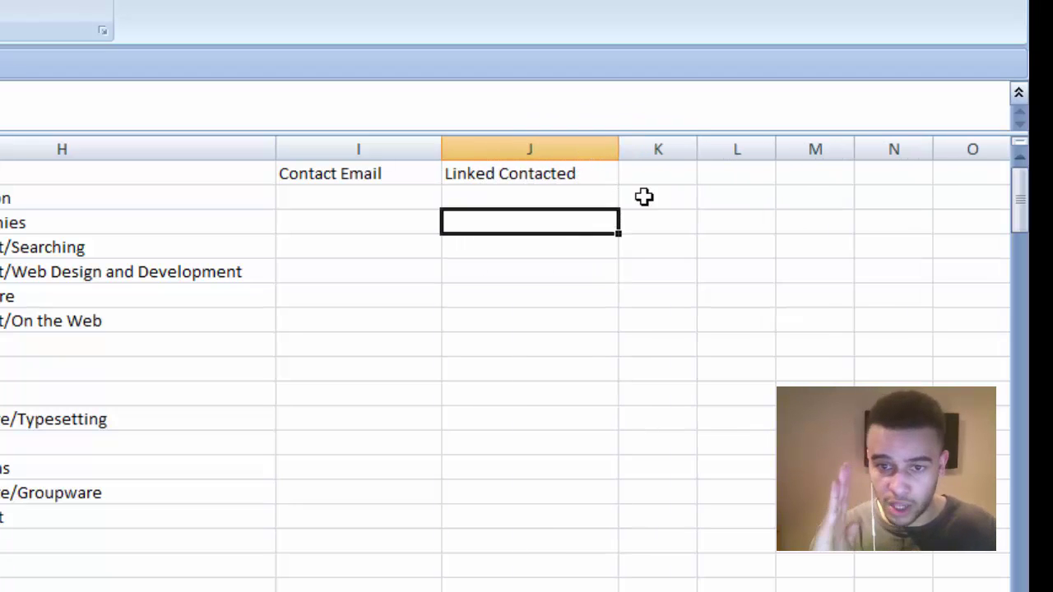
# - Add 'Link Secured (Y/N)' in K1 and extend J1 to 'Linked Contacted (Y/N)'
pyautogui.click(656, 173)
pyautogui.write('Link Secured')
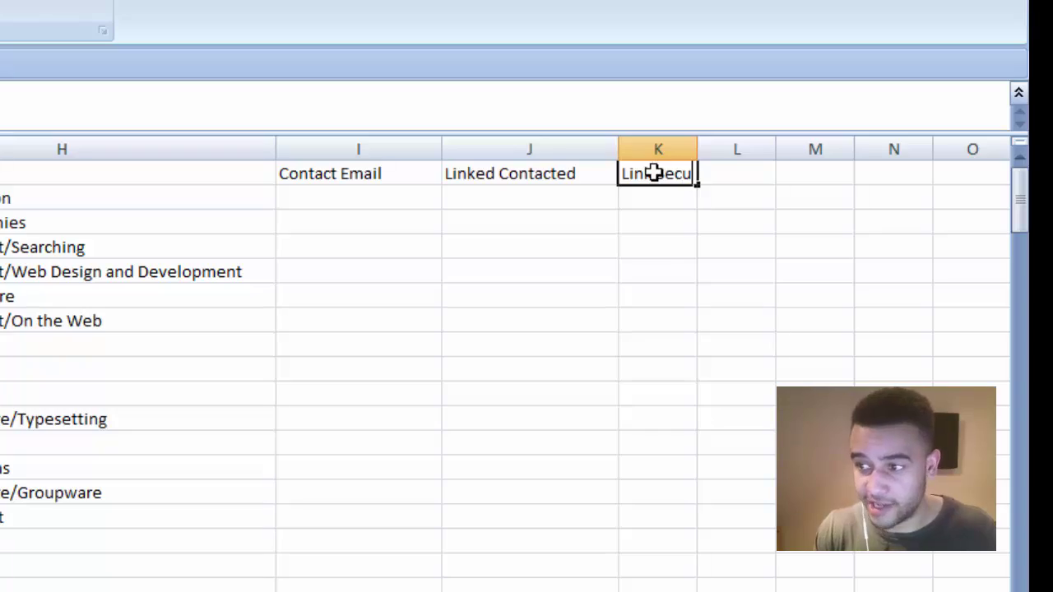
pyautogui.write(' (Y')
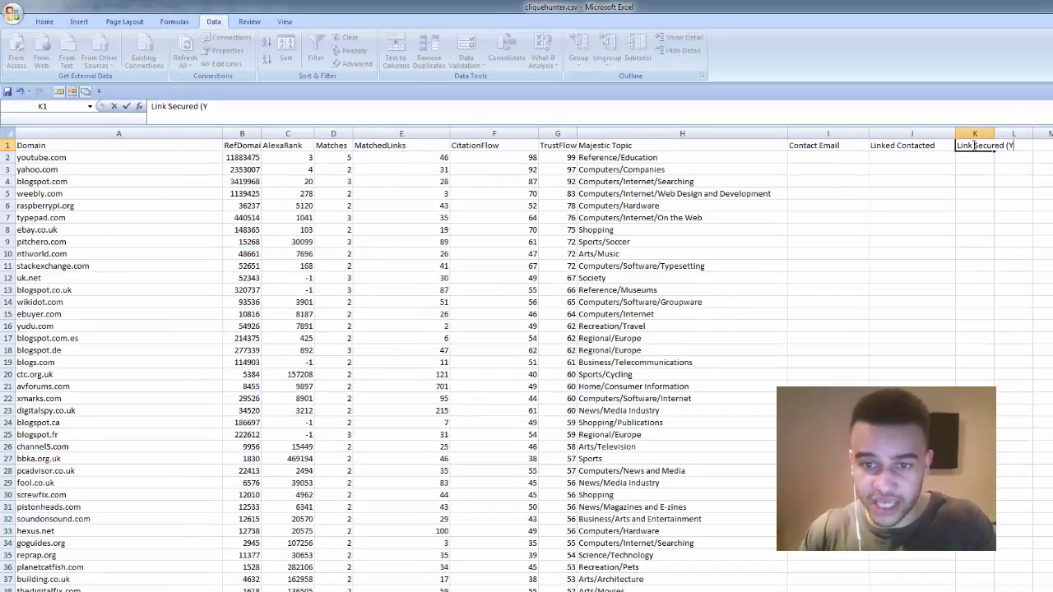
pyautogui.write('/N)')
pyautogui.click(912, 195)
pyautogui.click(905, 145)
pyautogui.click(323, 116)
pyautogui.write('(Yn/')
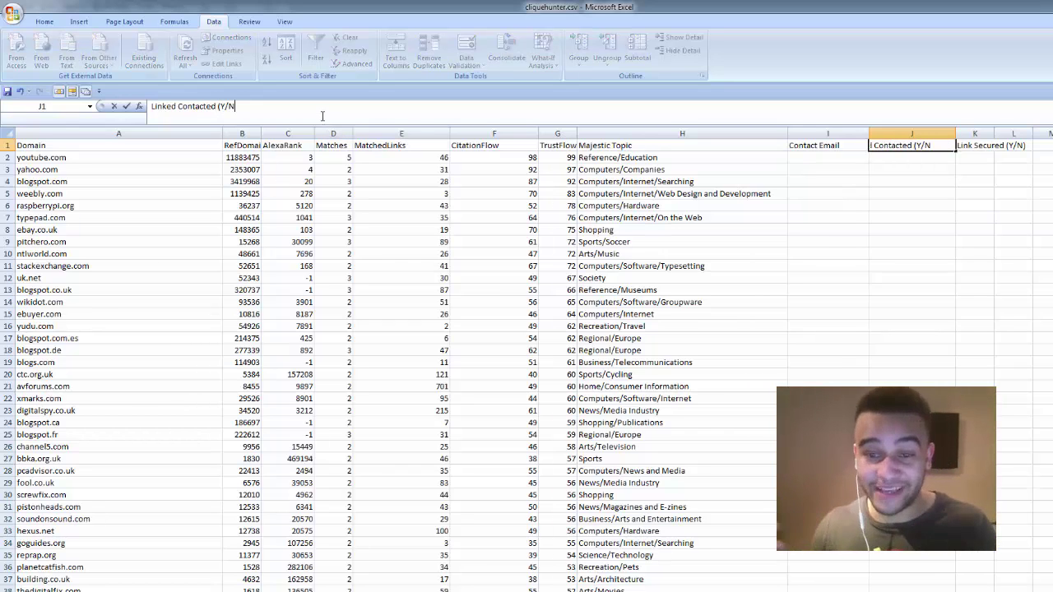
pyautogui.click(659, 244)
pyautogui.moveTo(955, 134); pyautogui.dragTo(1051, 134)
# - Delete rows 2 to 5, removing youtube.com and other big general domains
pyautogui.click(1009, 194)
pyautogui.scroll(-2, 880, 207)
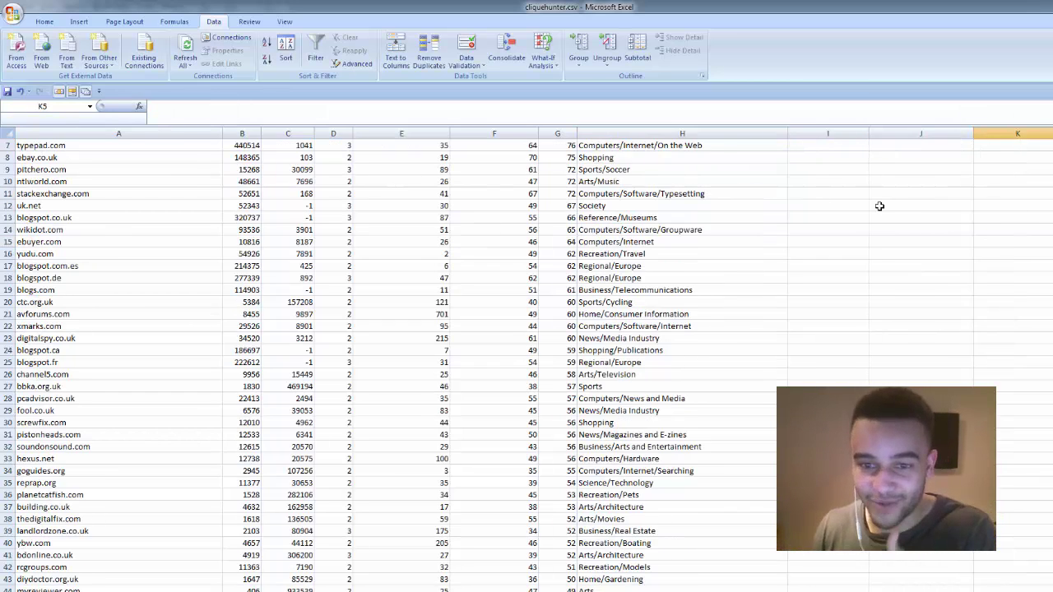
pyautogui.scroll(2, 562, 303)
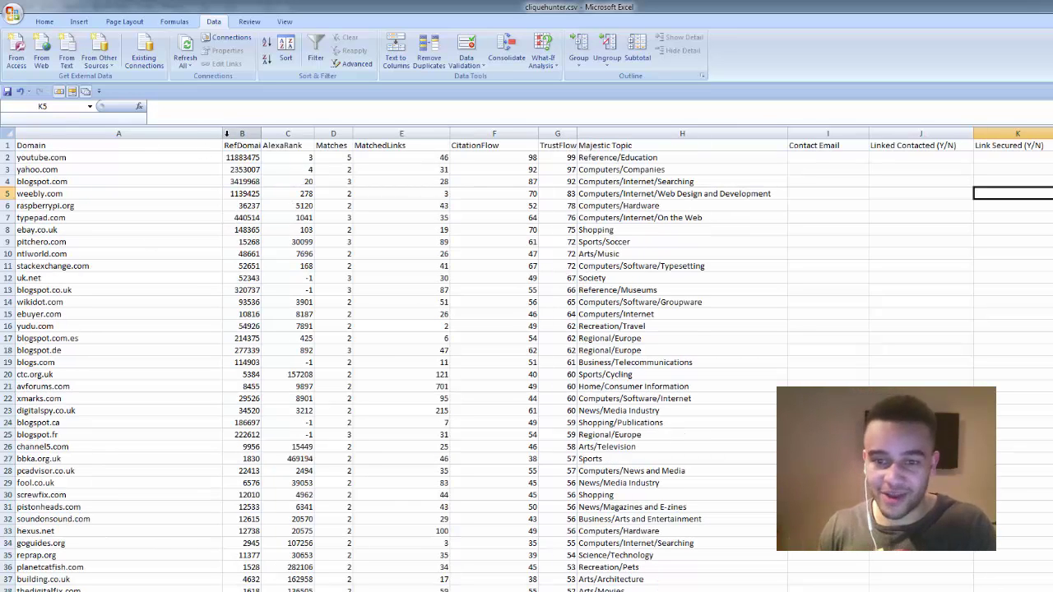
pyautogui.click(10, 158)
pyautogui.click(177, 193)
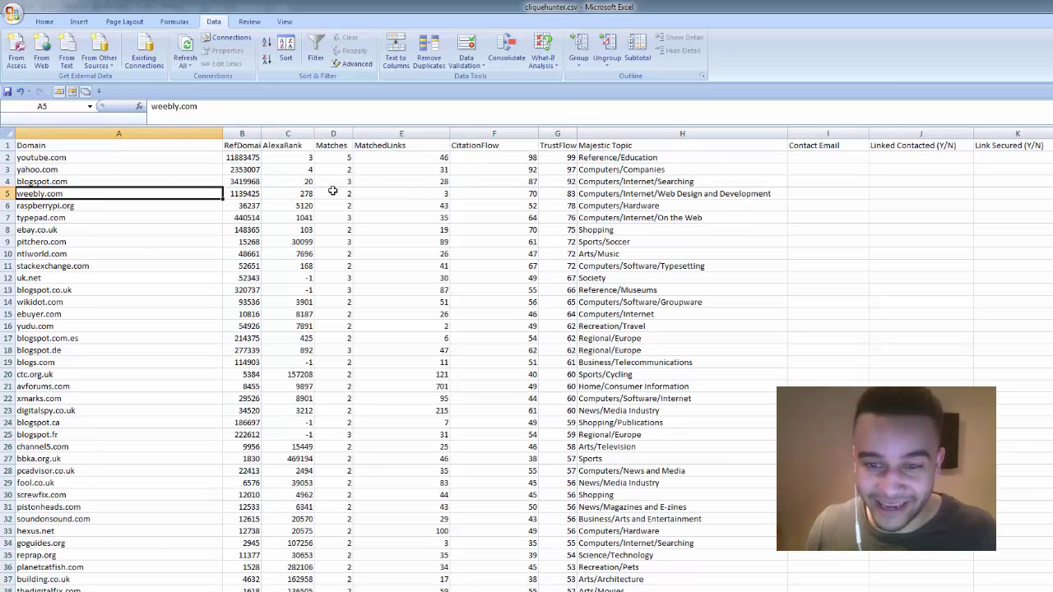
pyautogui.click(722, 158)
pyautogui.moveTo(7, 157); pyautogui.dragTo(4, 194)
pyautogui.rightClick(82, 189)
pyautogui.click(107, 270)
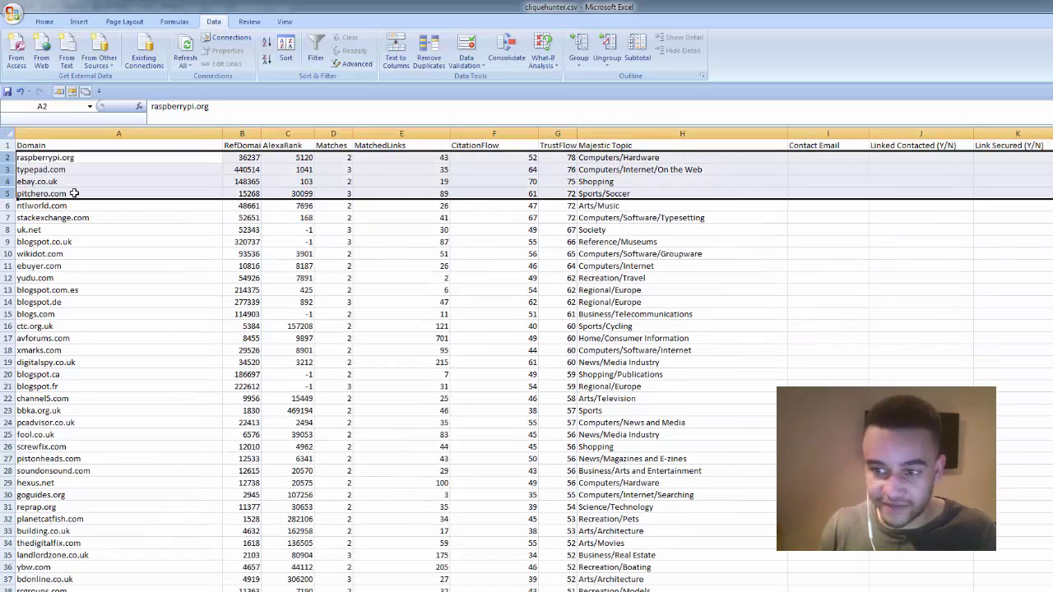
# - Delete the typepad.com row
pyautogui.click(74, 194)
pyautogui.click(6, 170)
pyautogui.rightClick(81, 180)
pyautogui.click(107, 259)
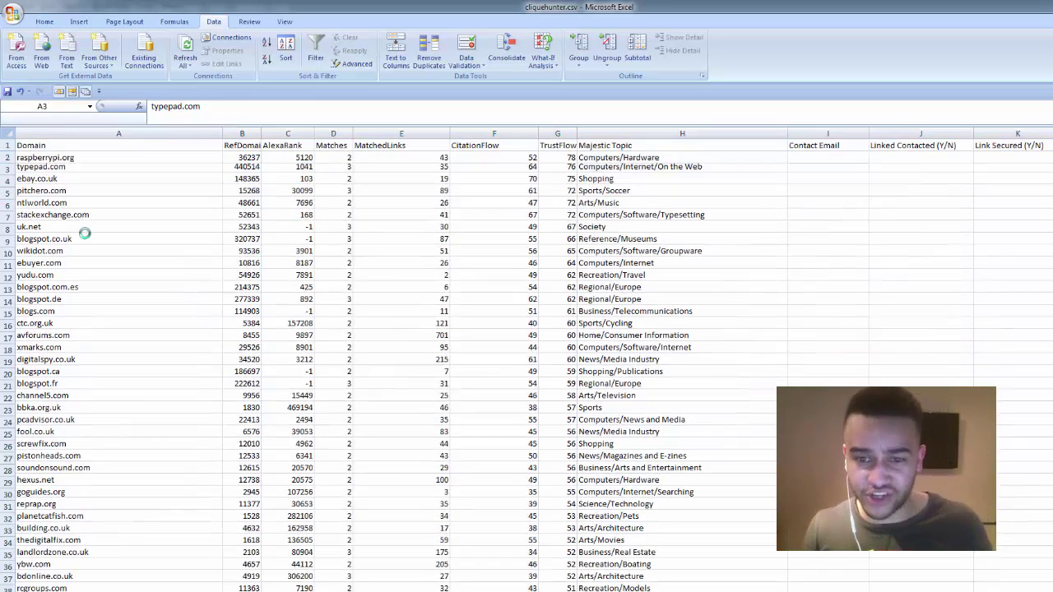
# - Delete rows 3 to 13, from pitchero.com downward
pyautogui.moveTo(7, 169); pyautogui.dragTo(11, 291)
pyautogui.rightClick(133, 278)
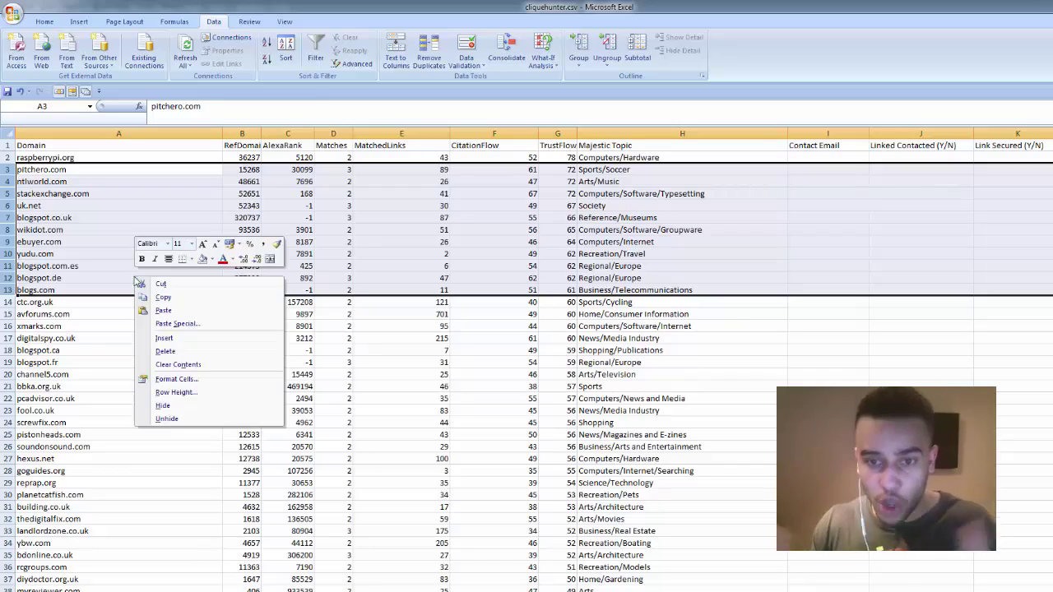
pyautogui.click(210, 361)
pyautogui.click(296, 362)
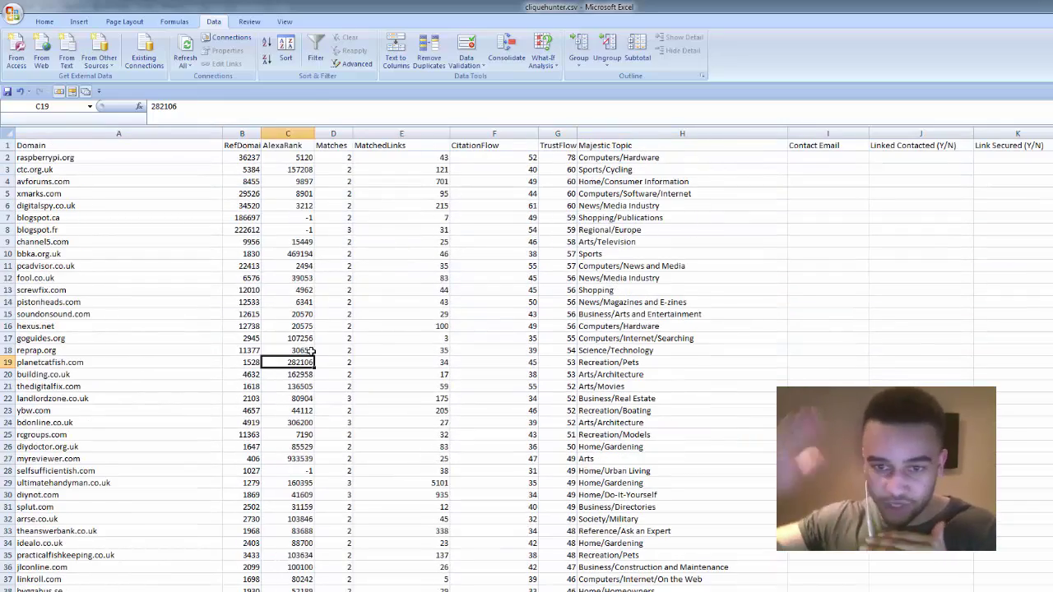
# - Sort the whole sheet, with headers, by Majestic Topic A to Z and review it
pyautogui.click(6, 133)
pyautogui.click(285, 56)
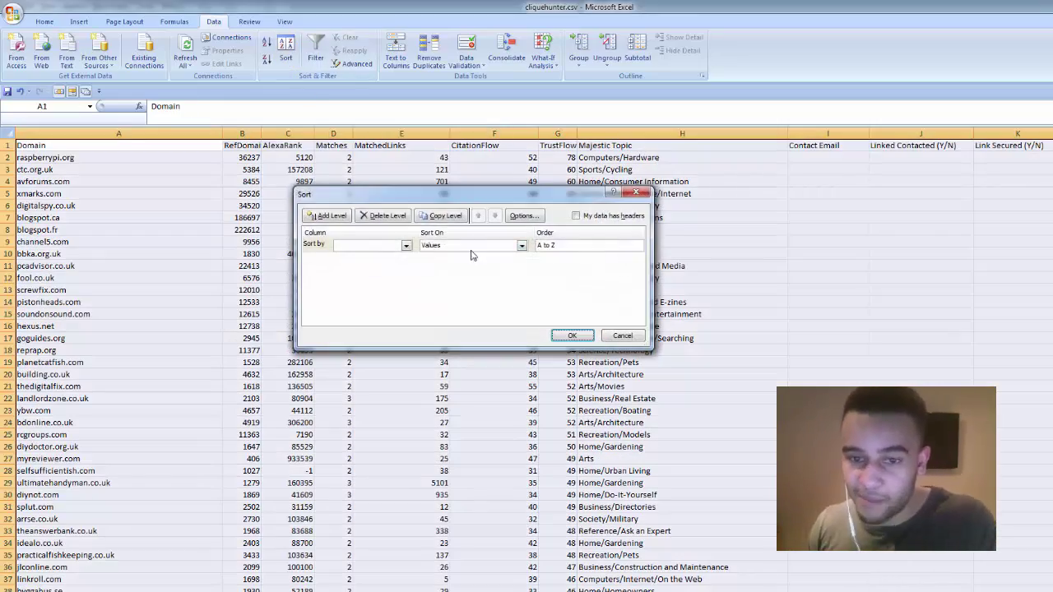
pyautogui.click(395, 247)
pyautogui.click(405, 245)
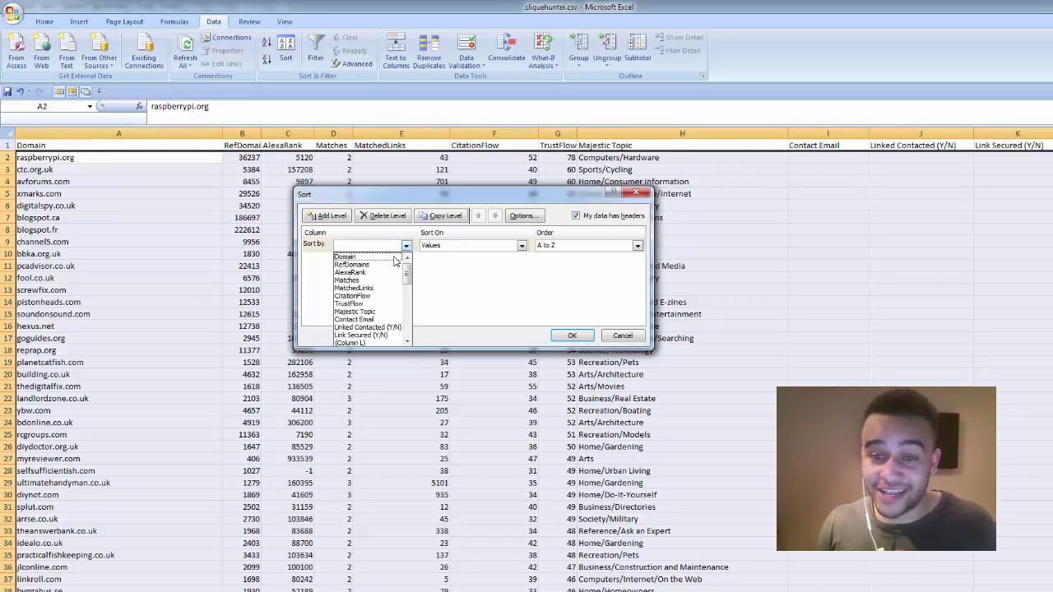
pyautogui.click(383, 312)
pyautogui.click(637, 245)
pyautogui.click(576, 257)
pyautogui.click(572, 336)
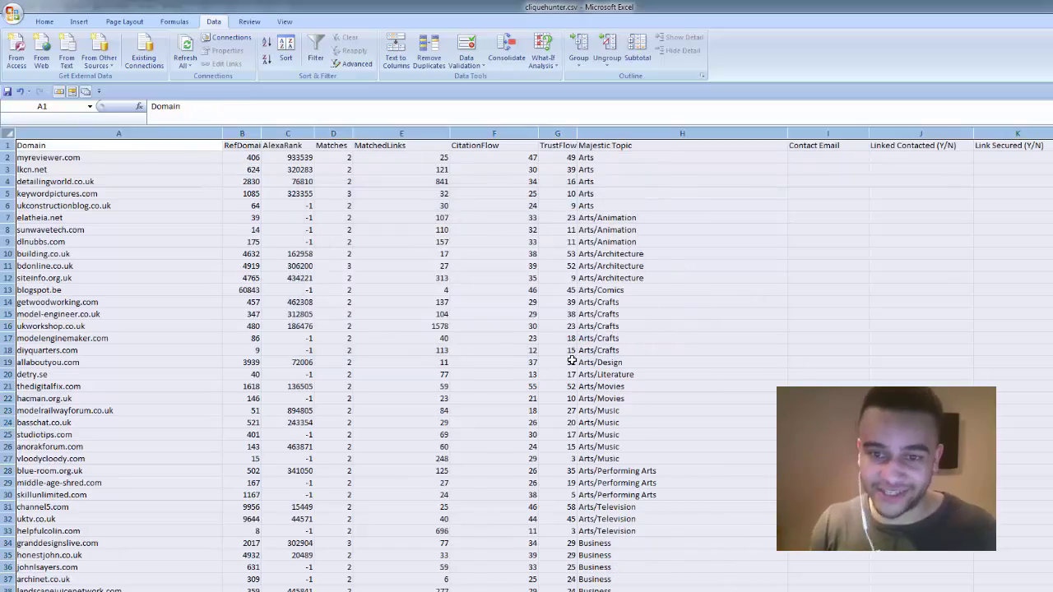
pyautogui.click(572, 362)
pyautogui.scroll(-10, 1026, 215)
pyautogui.scroll(-20, 527, 362)
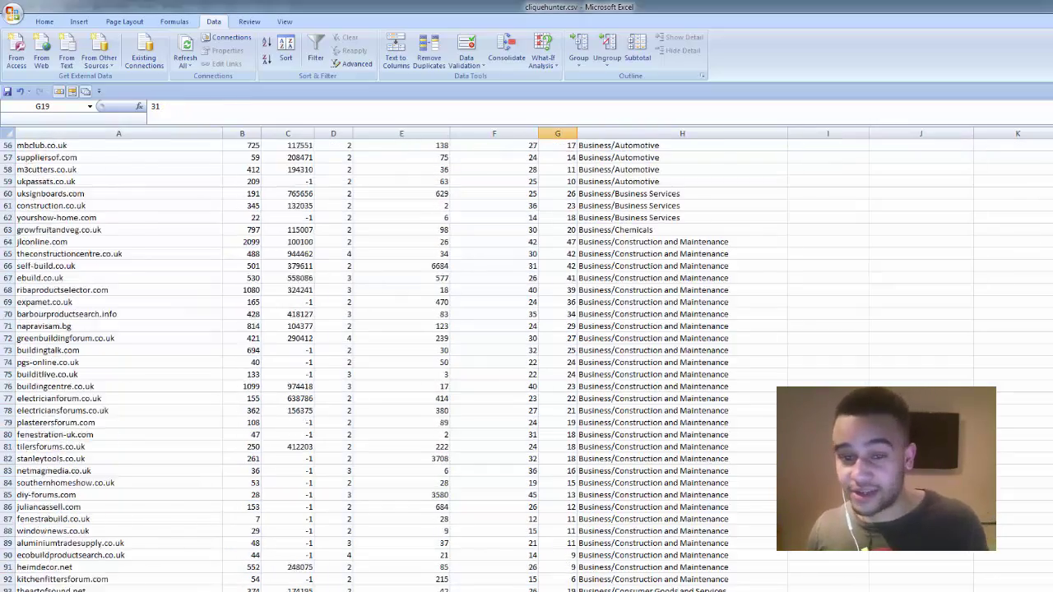
pyautogui.scroll(20, 527, 362)
pyautogui.scroll(-3, 527, 362)
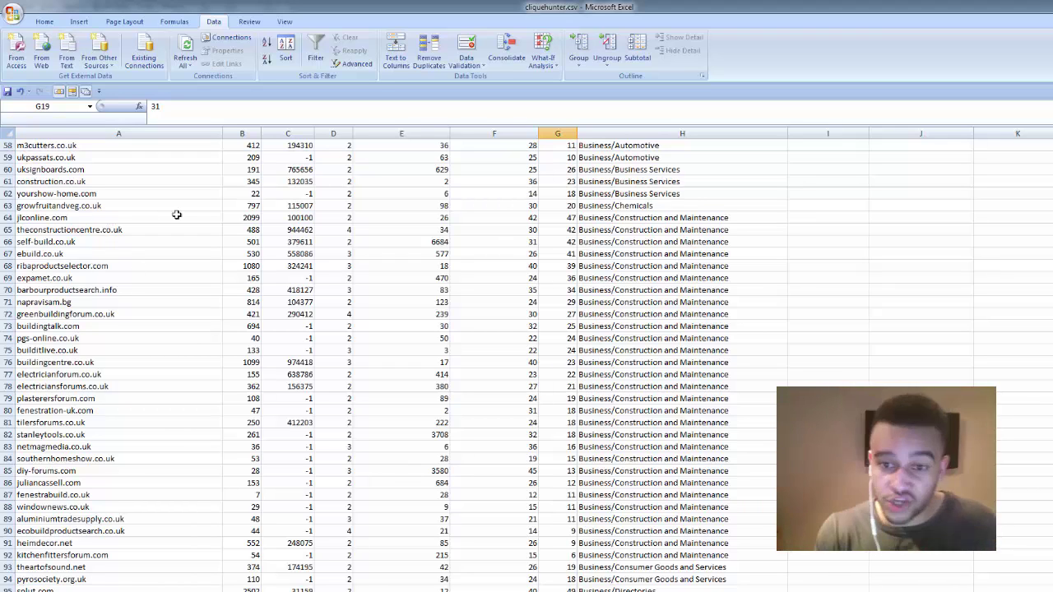
# - Apply the green Good cell style to the Business/Construction and Maintenance rows
pyautogui.moveTo(599, 221); pyautogui.dragTo(150, 581)
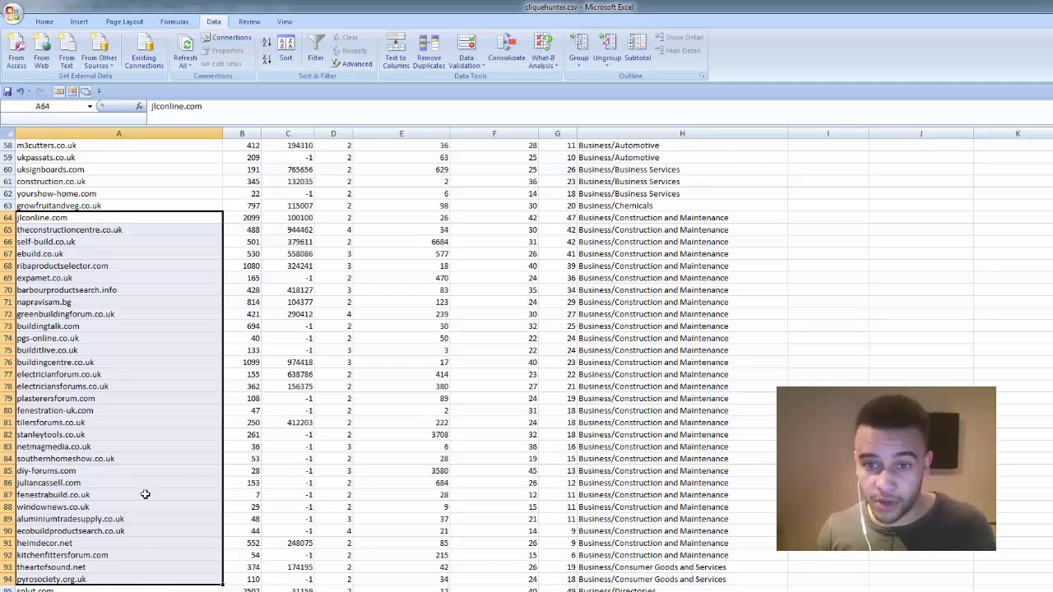
pyautogui.scroll(-4, 97, 318)
pyautogui.scroll(3, 96, 318)
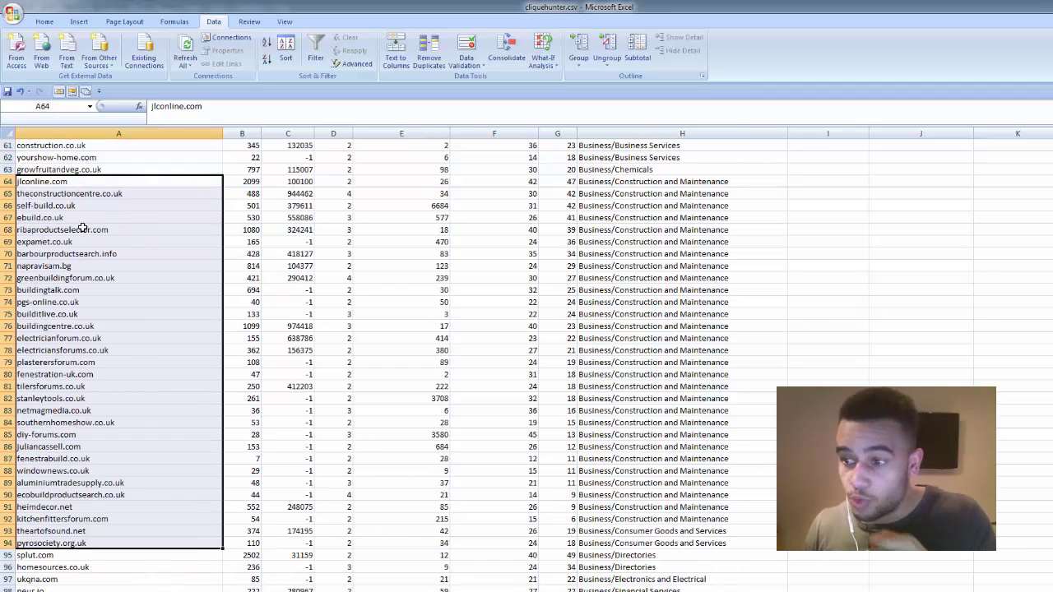
pyautogui.click(45, 21)
pyautogui.click(691, 43)
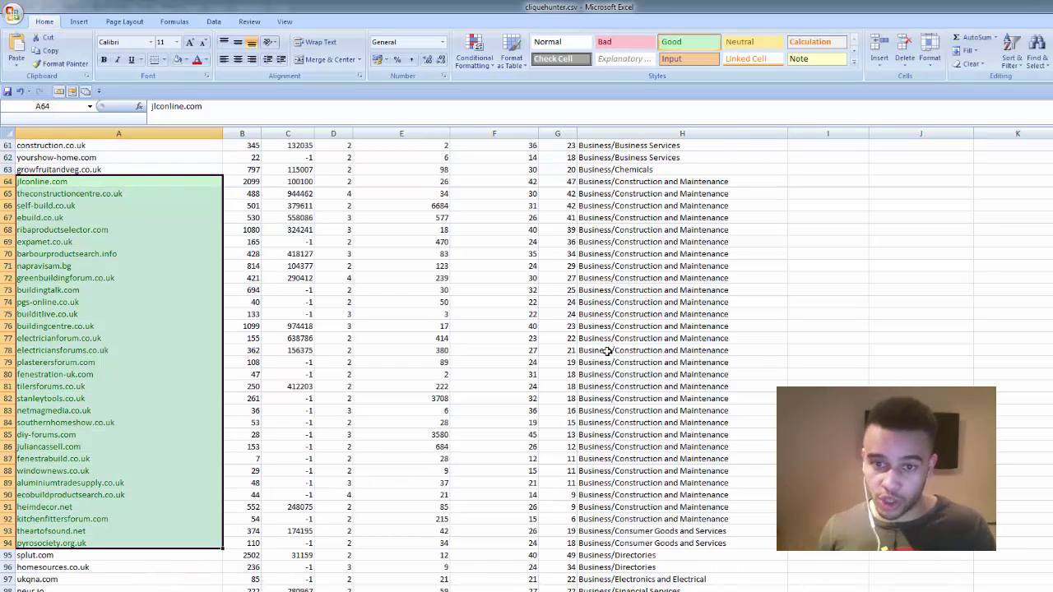
# - Select row 64's metric columns and the Contact Email cell for jlconline.com
pyautogui.scroll(-11, 602, 398)
pyautogui.scroll(20, 603, 396)
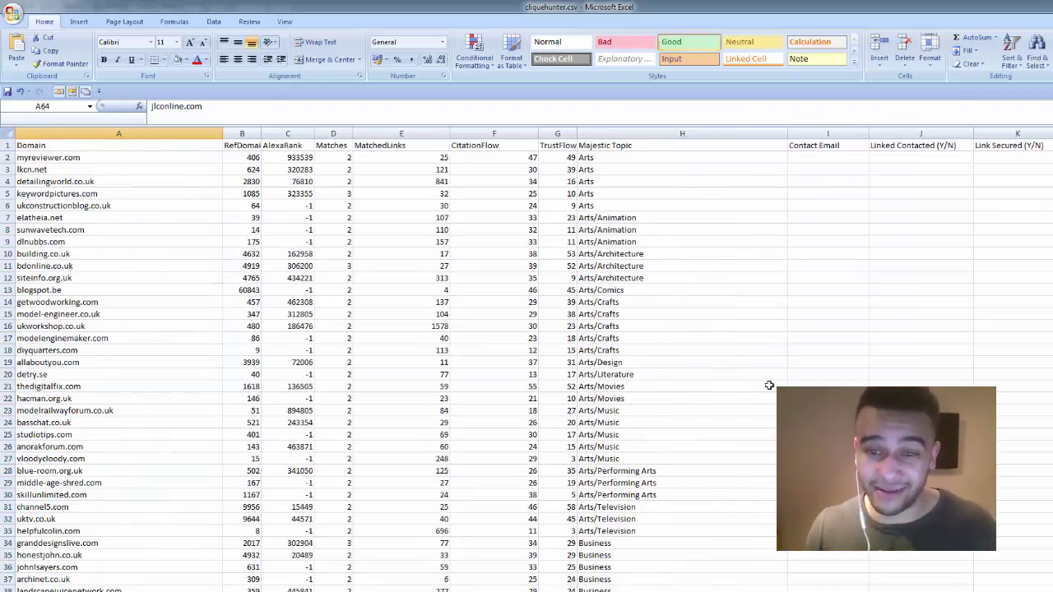
pyautogui.scroll(-15, 769, 385)
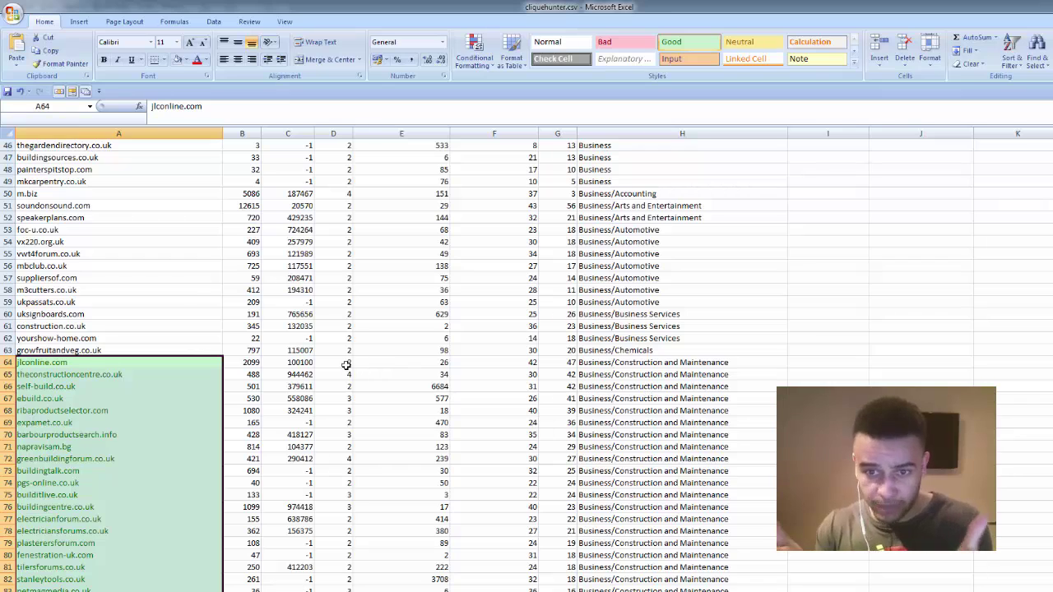
pyautogui.moveTo(346, 365); pyautogui.dragTo(705, 363)
pyautogui.click(813, 363)
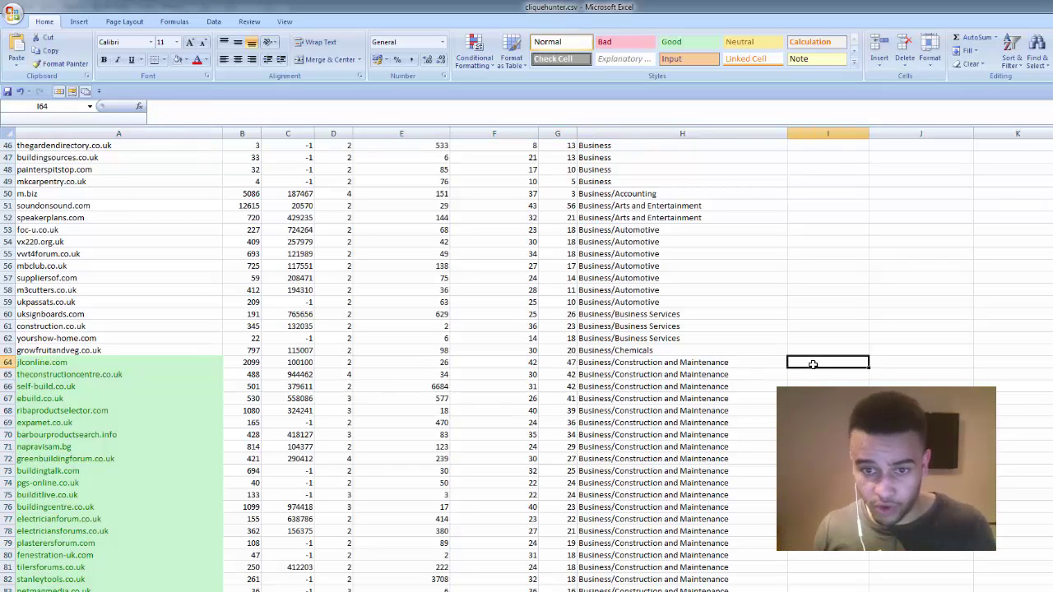
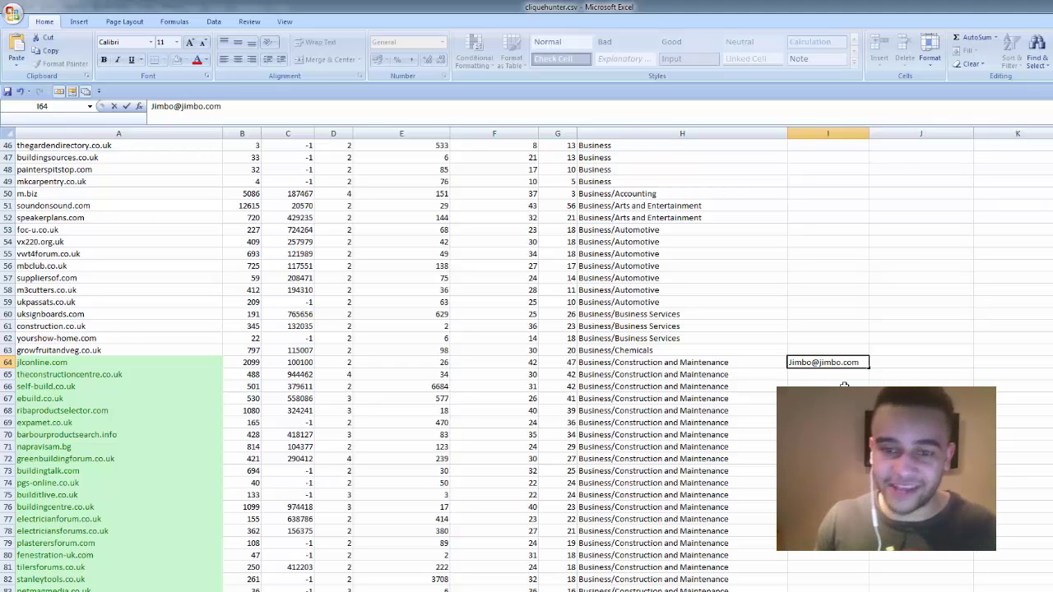
# - Enter the contact's email for jlconline.com in I64 and mark Linked Contacted and Link Secured as Y
pyautogui.click(892, 362)
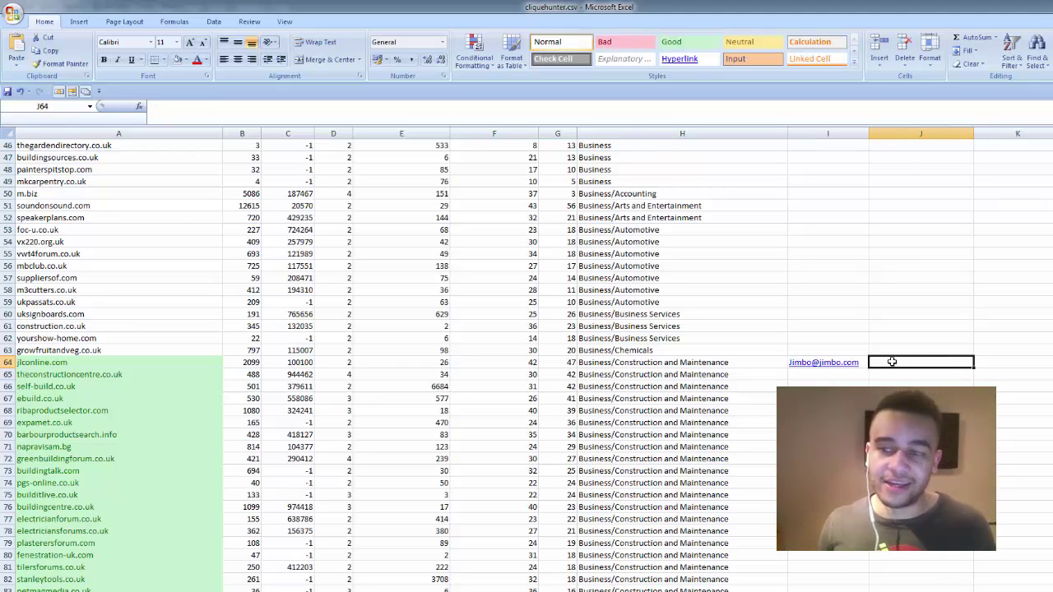
pyautogui.scroll(15, 885, 357)
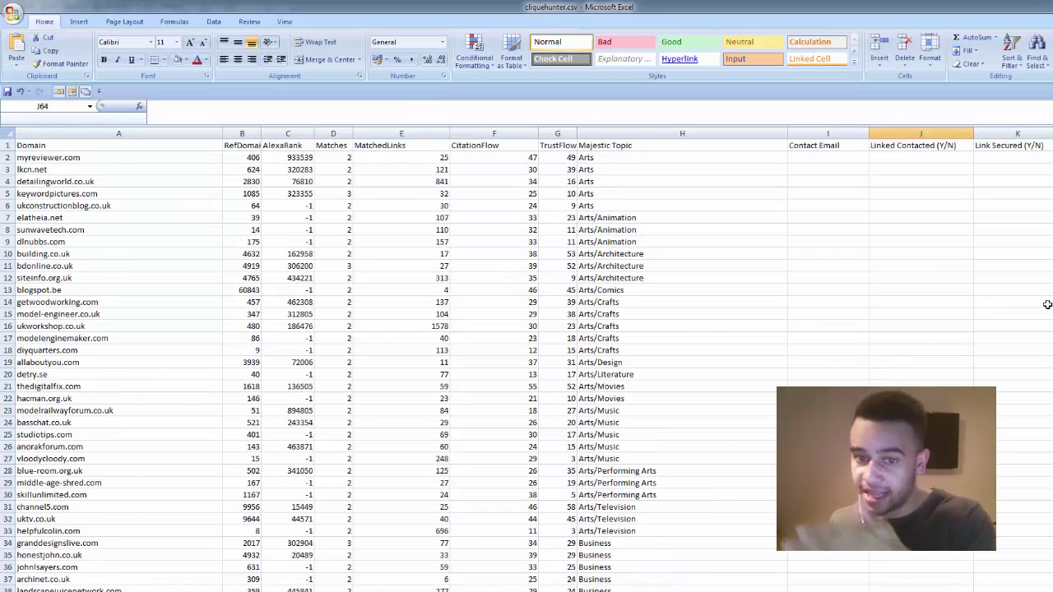
pyautogui.scroll(-15, 936, 338)
pyautogui.write('Y')
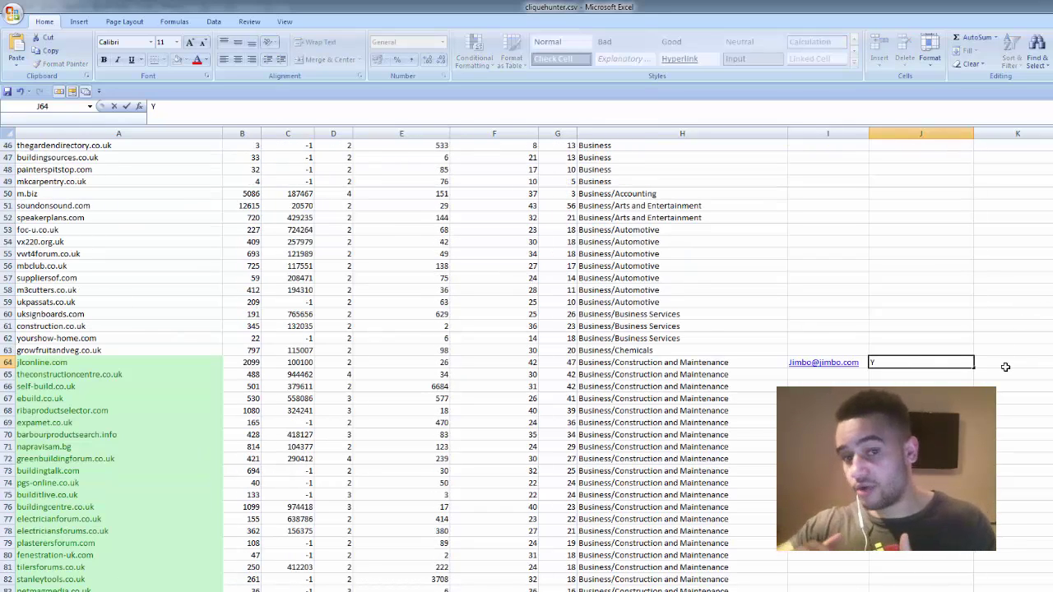
pyautogui.click(1003, 363)
pyautogui.write('Y')
pyautogui.moveTo(993, 364); pyautogui.dragTo(921, 357)
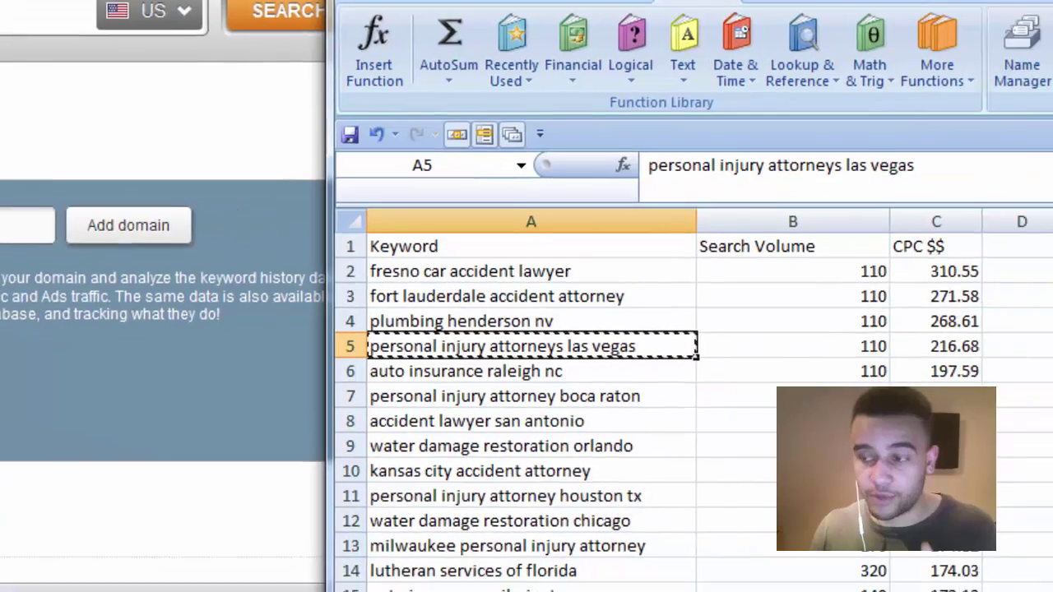
# - Copy the keyword 'fresno car accident lawyer' from cell A2 of the keyword sheet
pyautogui.click(484, 377)
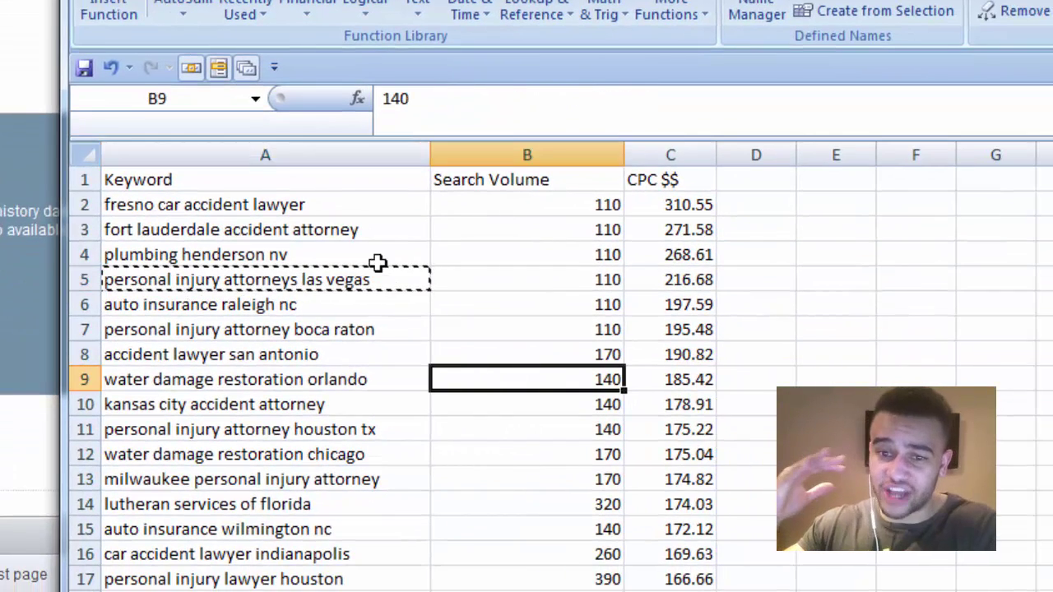
pyautogui.click(337, 223)
pyautogui.click(336, 203)
pyautogui.doubleClick(337, 203)
pyautogui.moveTo(337, 203); pyautogui.dragTo(103, 204)
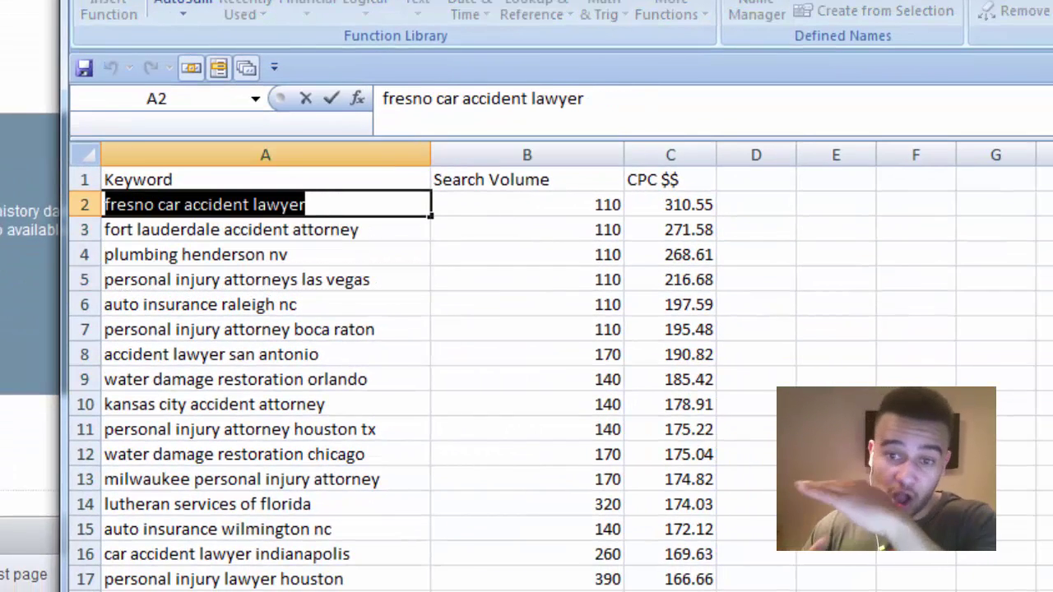
pyautogui.hotkey('ctrl', 'c')
# - Paste the keyword into Firefox's address bar, then clear it to leave a blank new tab
pyautogui.hotkey('alt', 'Tab')
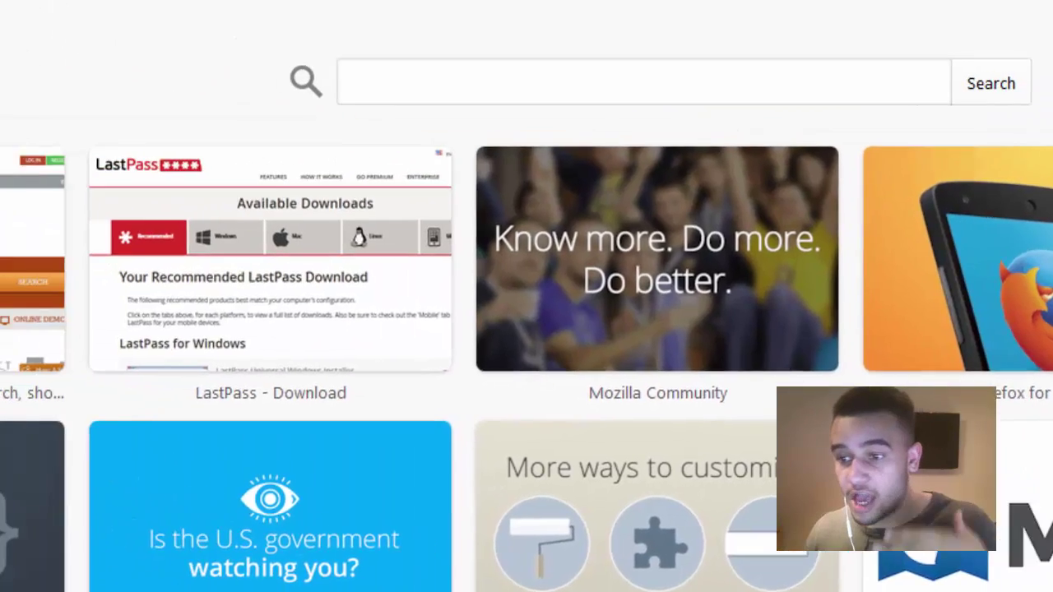
pyautogui.click(266, 11)
pyautogui.hotkey('ctrl', 'v')
pyautogui.hotkey('ctrl', 'a')
pyautogui.press('BackSpace')
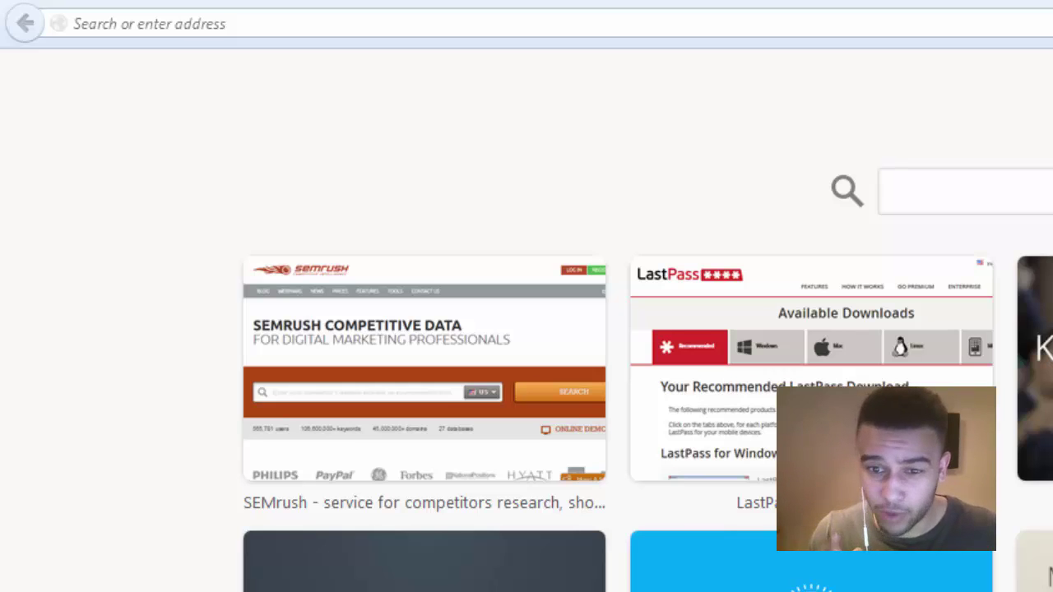
# - Run a Google search for the pasted 'fort lauderdale accident attorney' keyword
pyautogui.click(731, 14)
pyautogui.hotkey('ctrl', 'v')
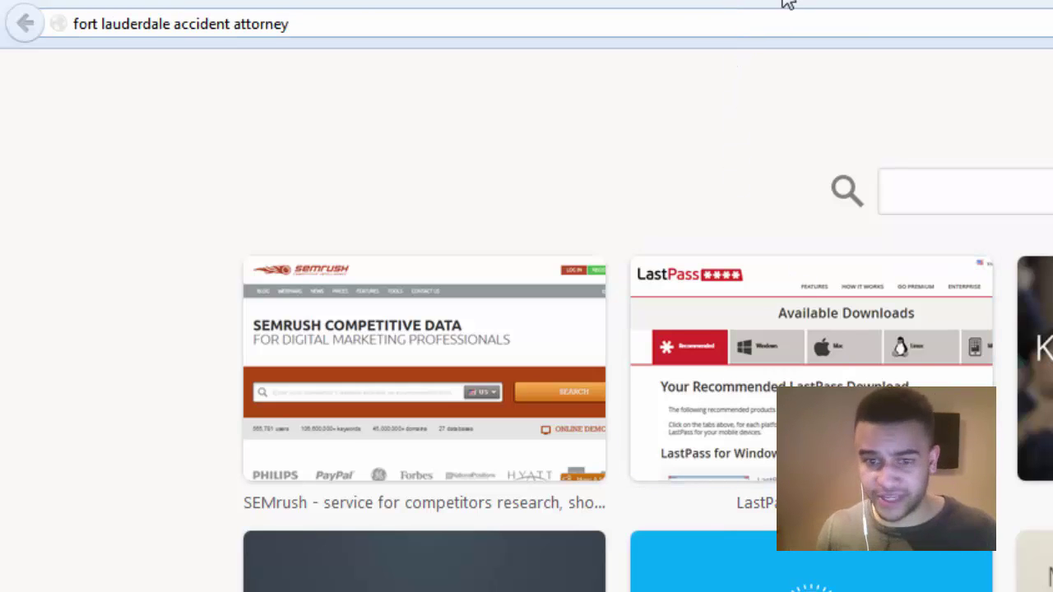
pyautogui.press('Return')
pyautogui.press('Escape')
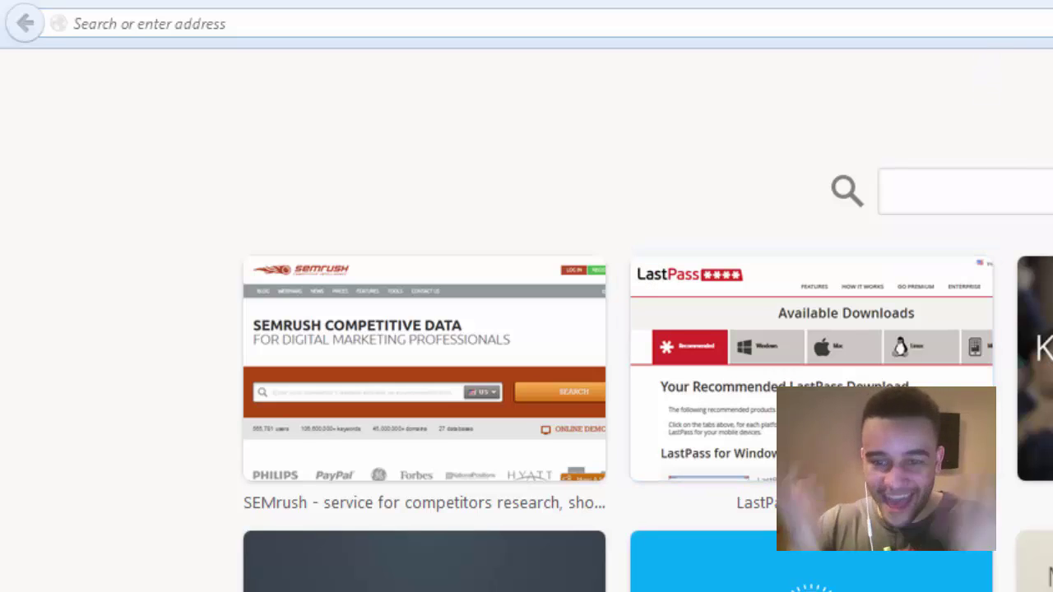
# - Search Google for another pasted keyword and scroll the results to the local map listings
pyautogui.click(891, 19)
pyautogui.hotkey('ctrl', 'v')
pyautogui.press('Return')
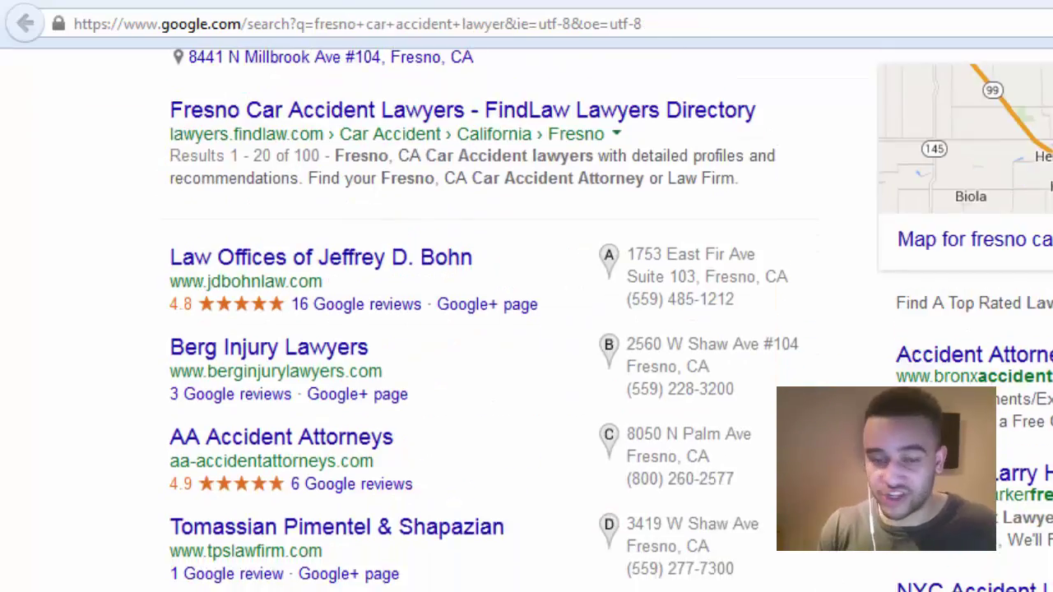
pyautogui.scroll(5, 461, 329)
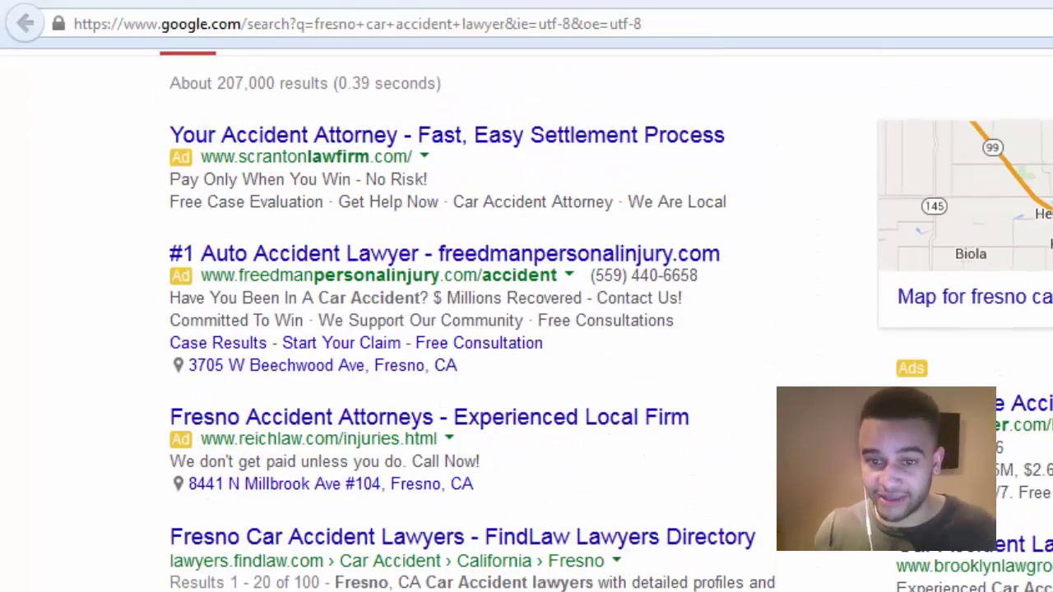
pyautogui.scroll(-6, 526, 330)
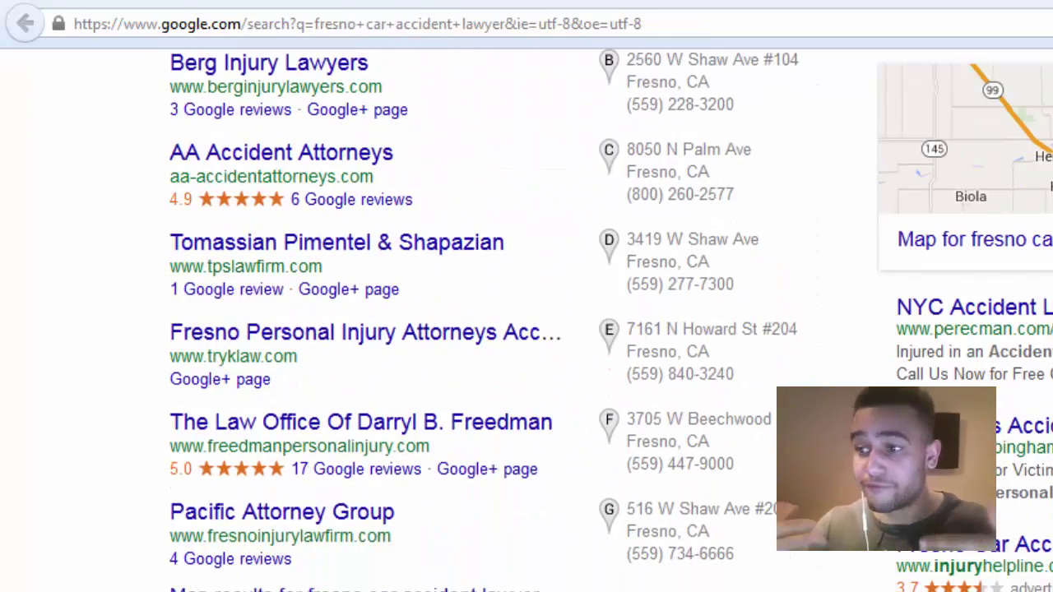
pyautogui.scroll(5, 527, 330)
pyautogui.scroll(1, 527, 329)
pyautogui.scroll(-6, 527, 329)
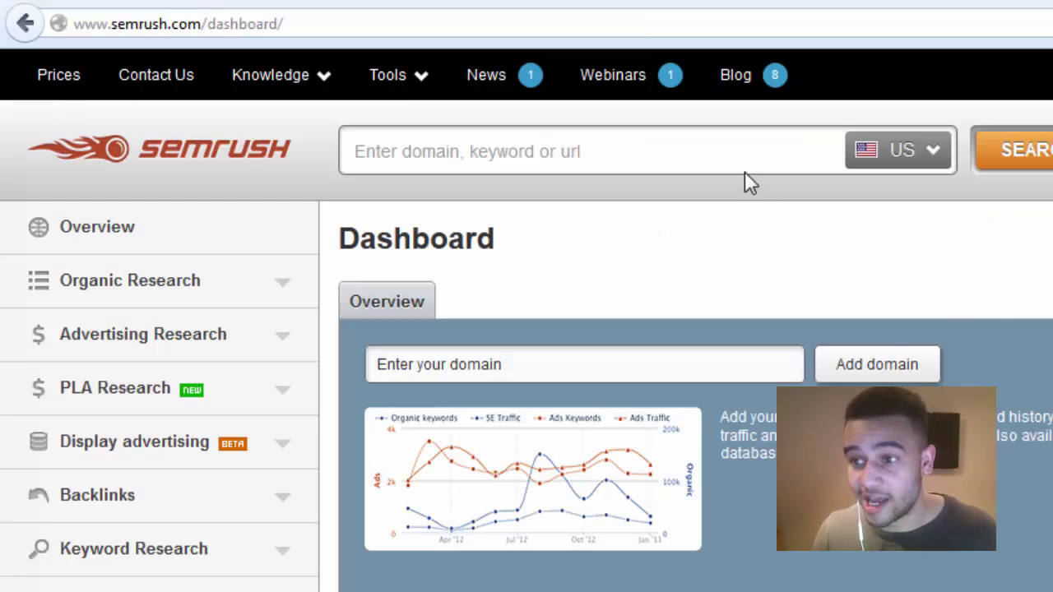
# - Look up berginjurylawyers.com in SEMrush's domain search
pyautogui.click(733, 156)
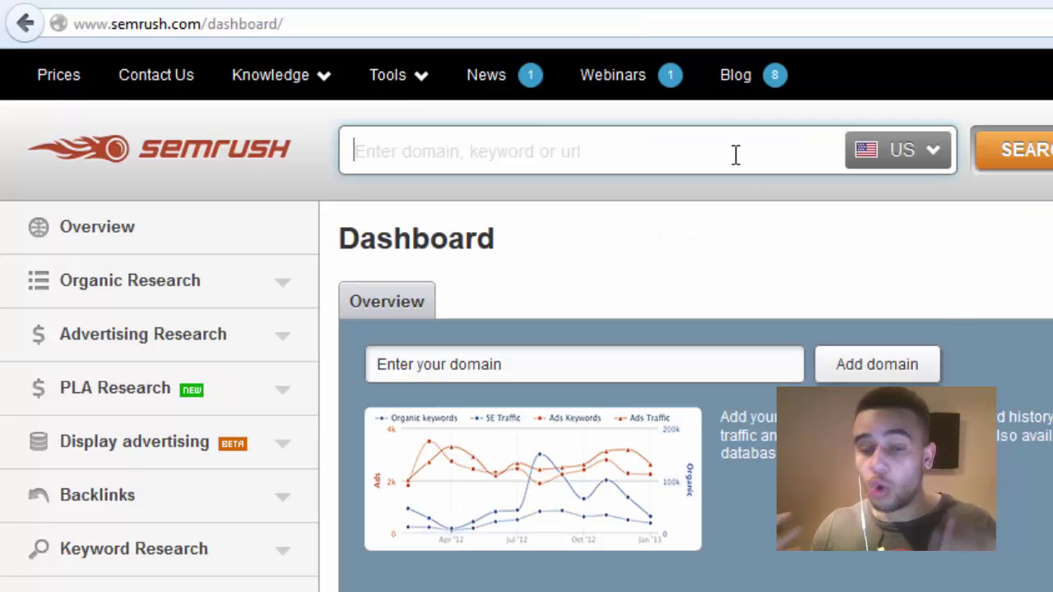
pyautogui.hotkey('ctrl', 'v')
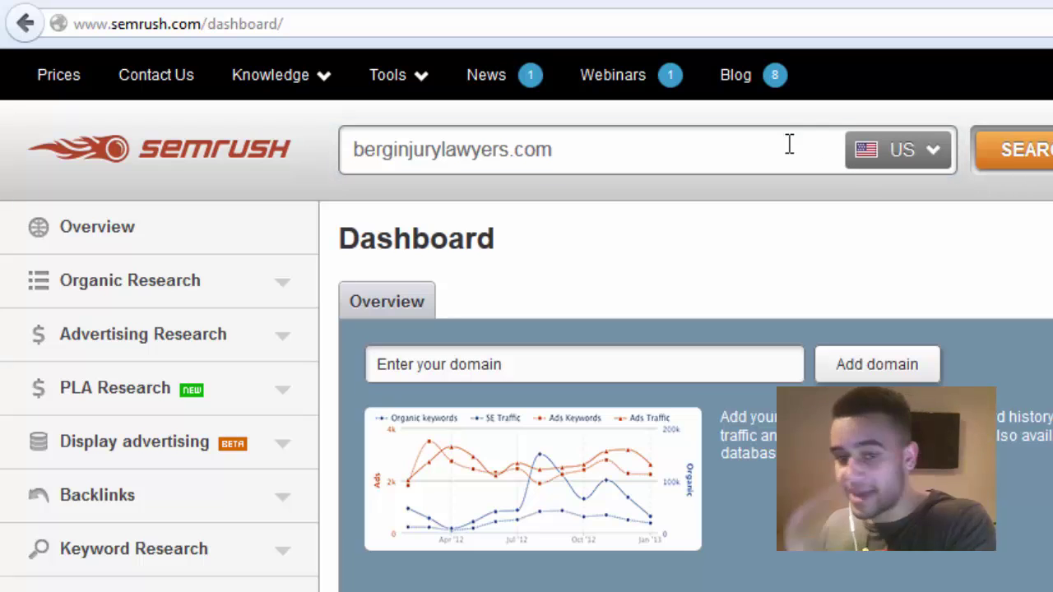
pyautogui.press('Return')
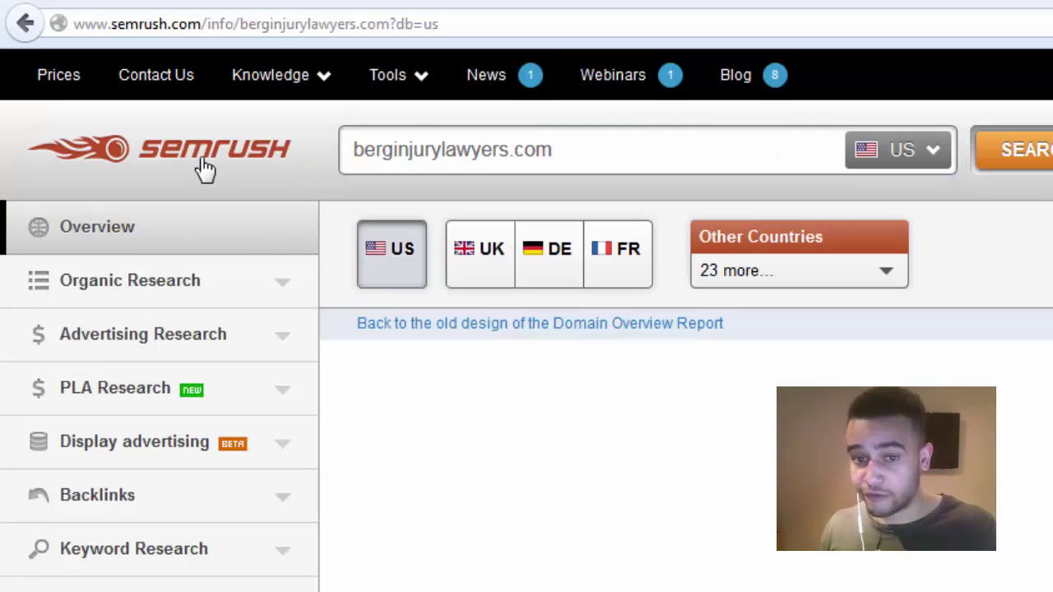
pyautogui.rightClick(205, 169)
pyautogui.press('Escape')
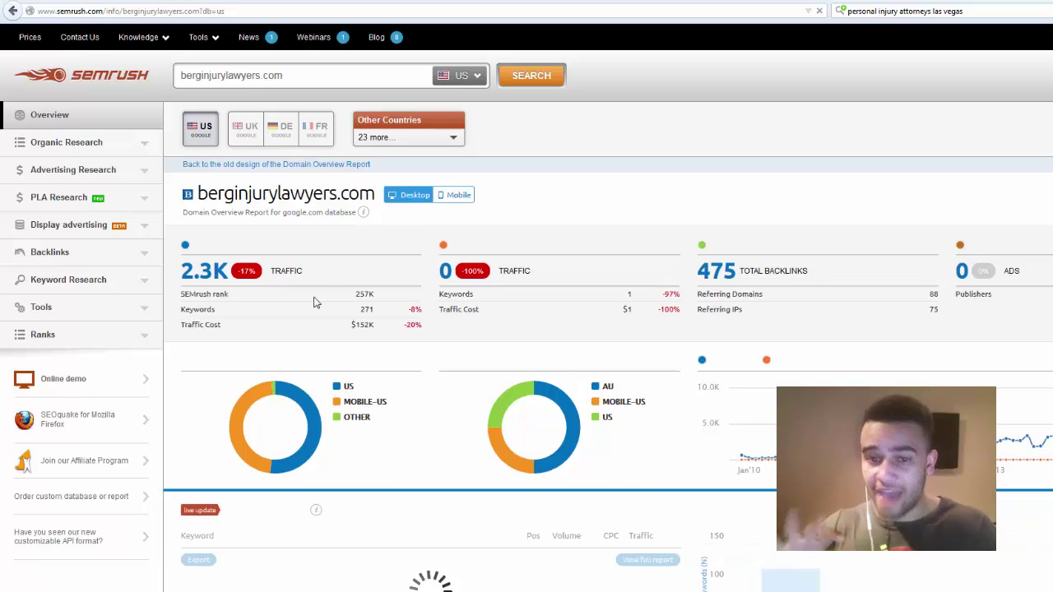
# - Highlight the SEMrush rank and scroll down to the Top Keywords (269) table
pyautogui.moveTo(376, 298); pyautogui.dragTo(357, 304)
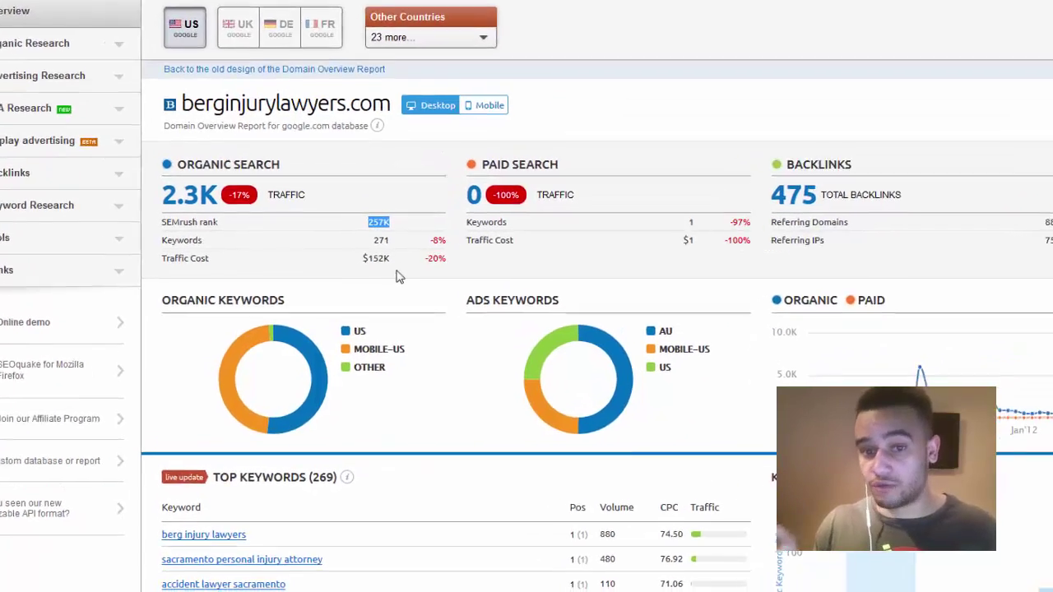
pyautogui.scroll(-5, 412, 330)
pyautogui.scroll(-6, 427, 168)
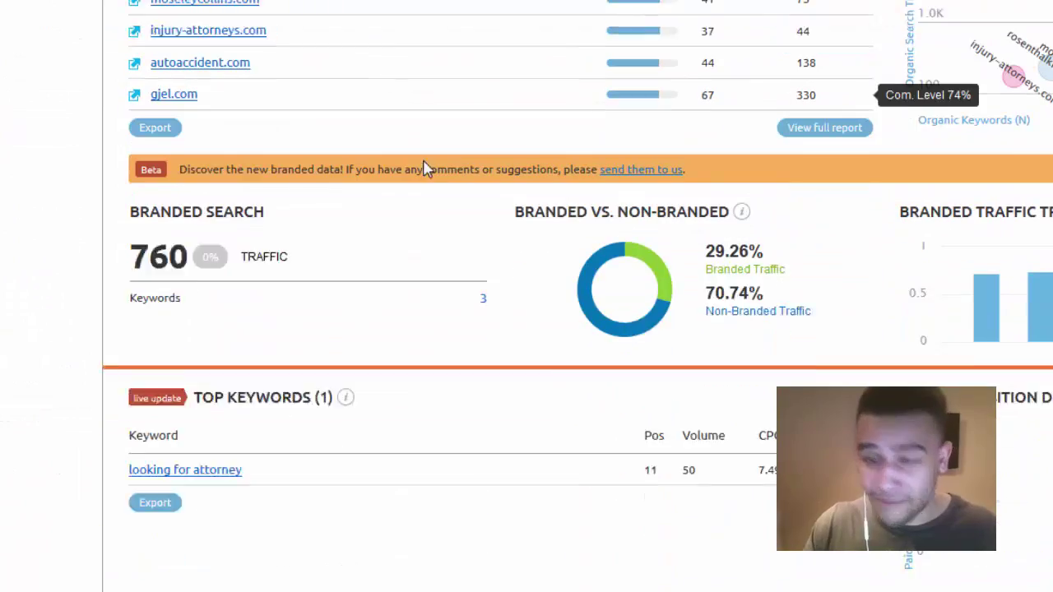
pyautogui.scroll(5, 426, 169)
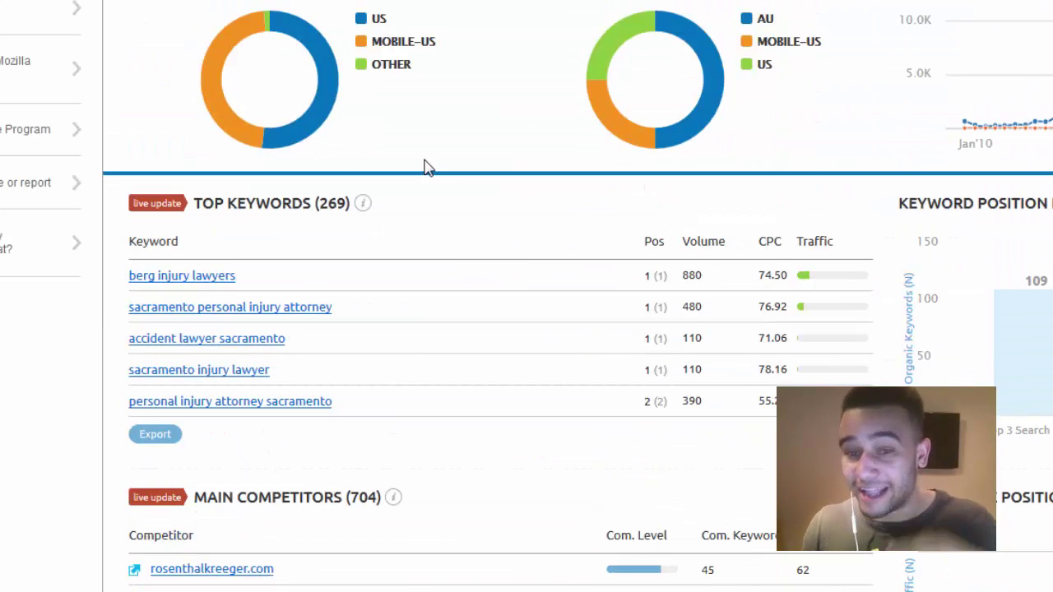
pyautogui.click(157, 436)
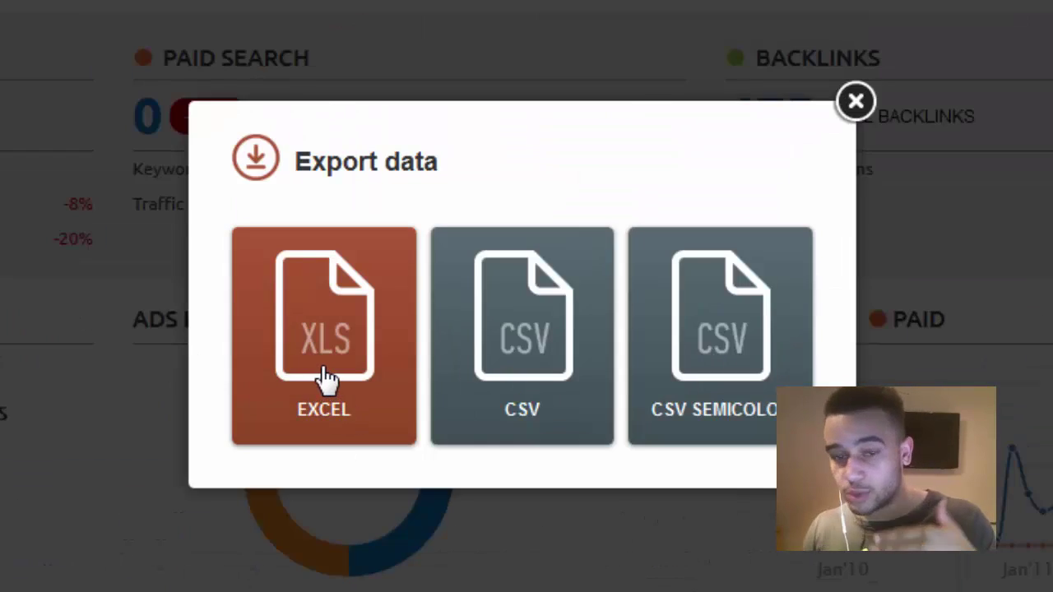
# - Export berginjurylawyers.com's top keywords as Excel and open the file in Excel despite the format warning
pyautogui.click(326, 377)
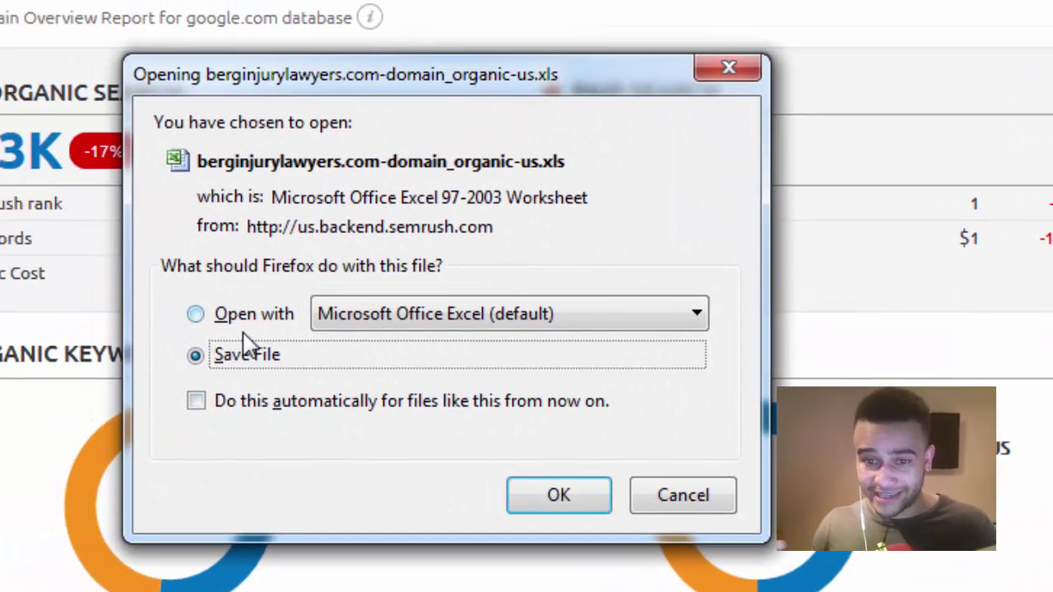
pyautogui.click(247, 320)
pyautogui.click(519, 494)
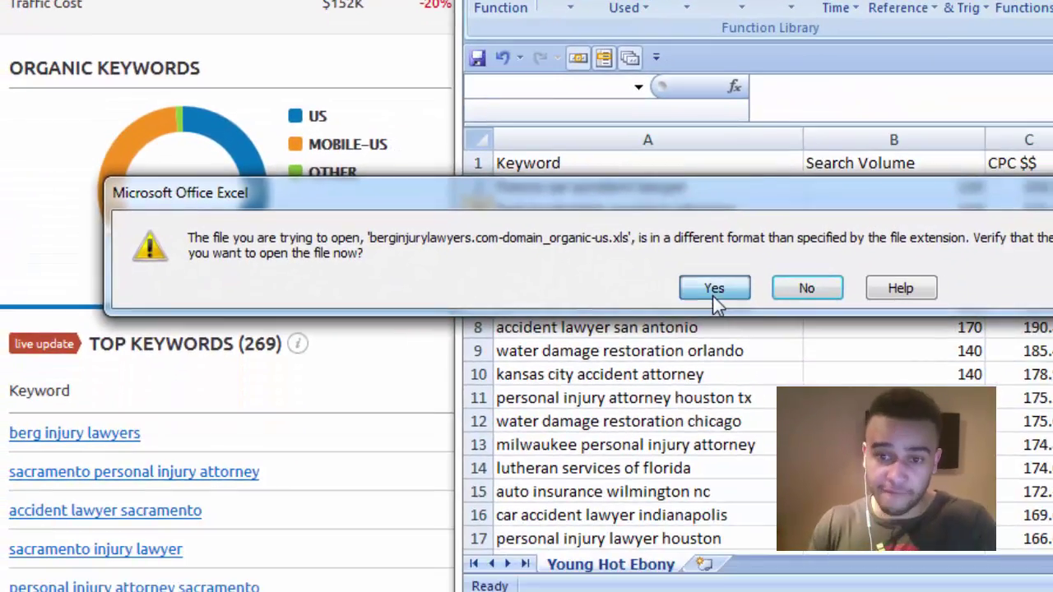
pyautogui.click(809, 557)
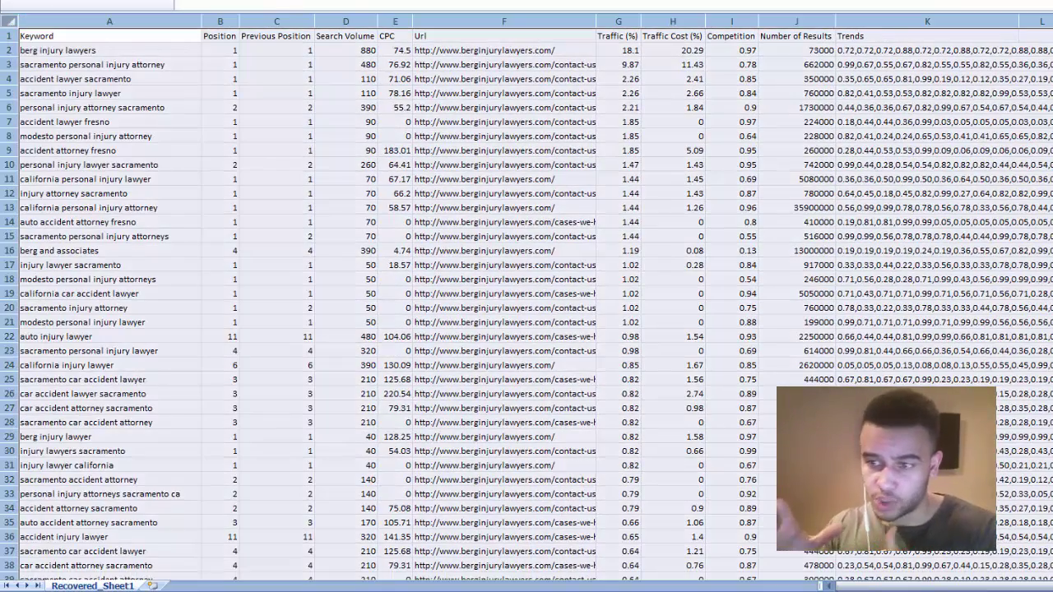
# - Widen the Url, Keyword and Search Volume columns to fit their contents
pyautogui.click(531, 65)
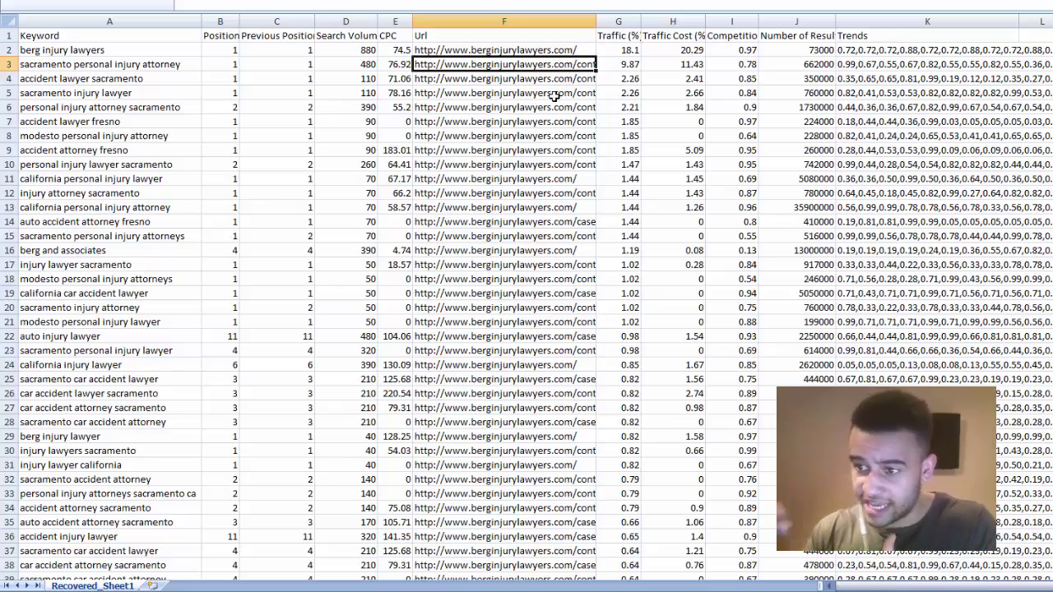
pyautogui.moveTo(596, 23); pyautogui.dragTo(731, 24)
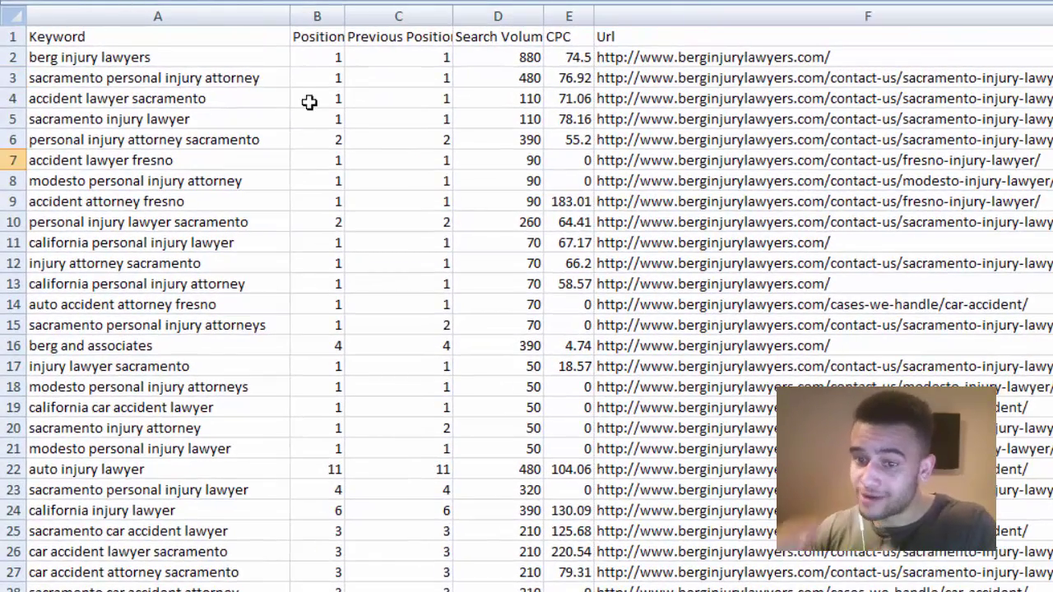
pyautogui.moveTo(291, 15); pyautogui.dragTo(367, 15)
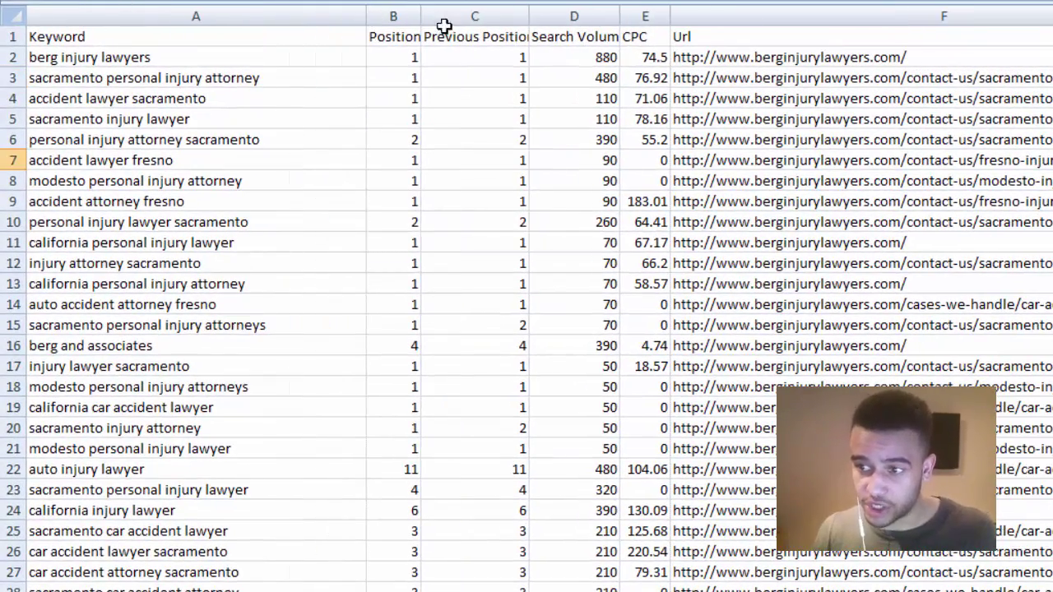
pyautogui.moveTo(618, 17); pyautogui.dragTo(625, 17)
pyautogui.click(572, 104)
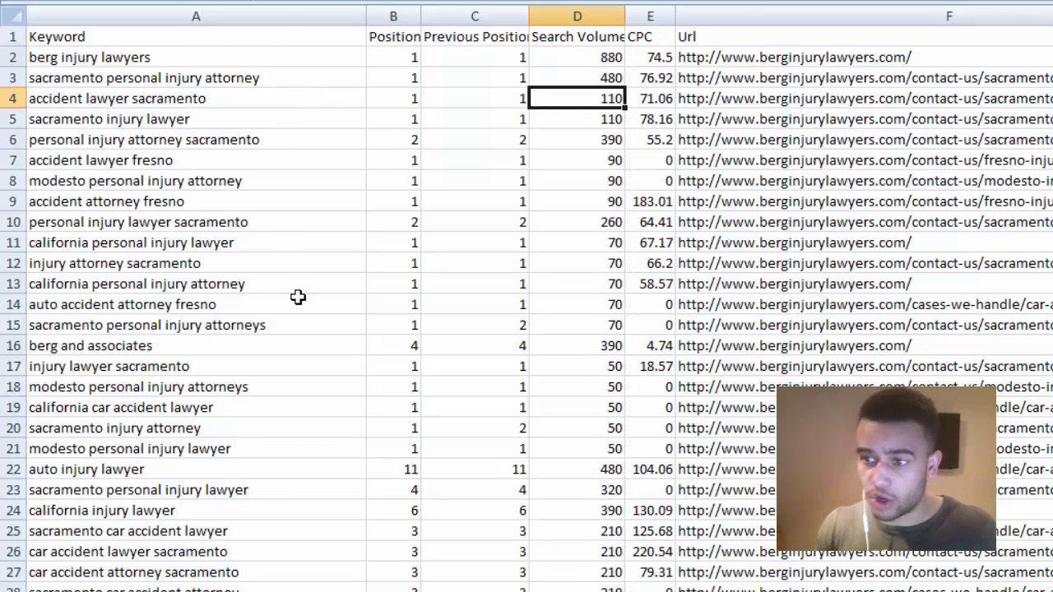
# - Sort the whole sheet by Position, largest to smallest
pyautogui.click(11, 14)
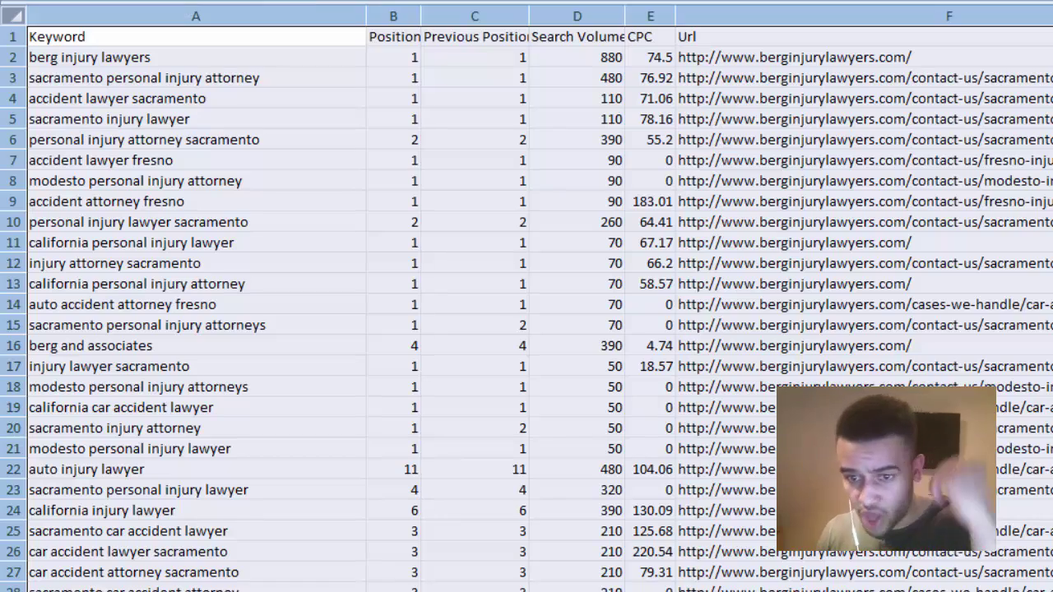
pyautogui.hotkey('alt', 'd')
pyautogui.press('s')
pyautogui.click(637, 209)
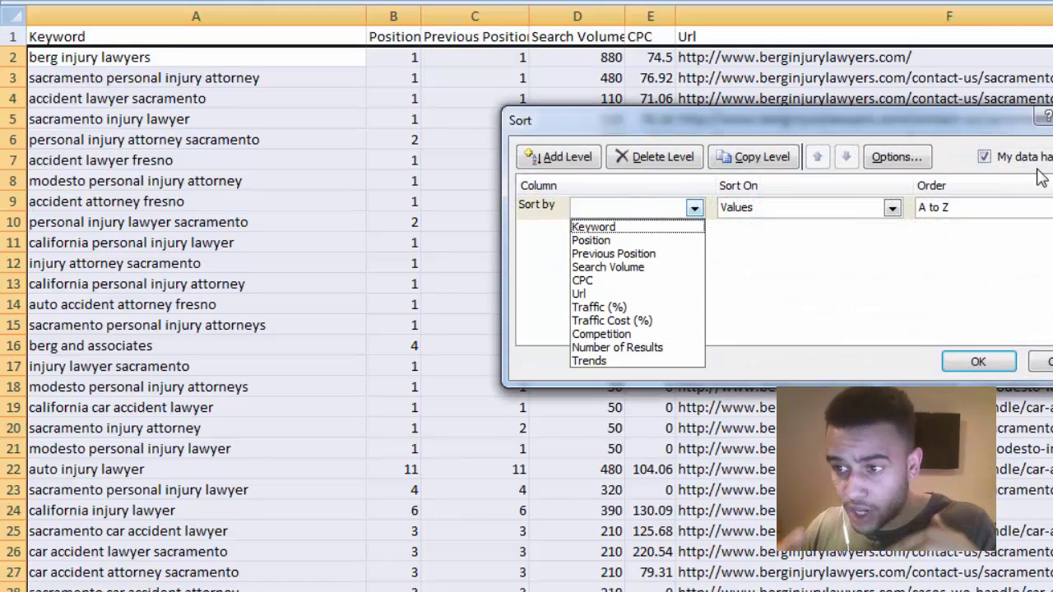
pyautogui.click(648, 239)
pyautogui.click(946, 209)
pyautogui.click(942, 238)
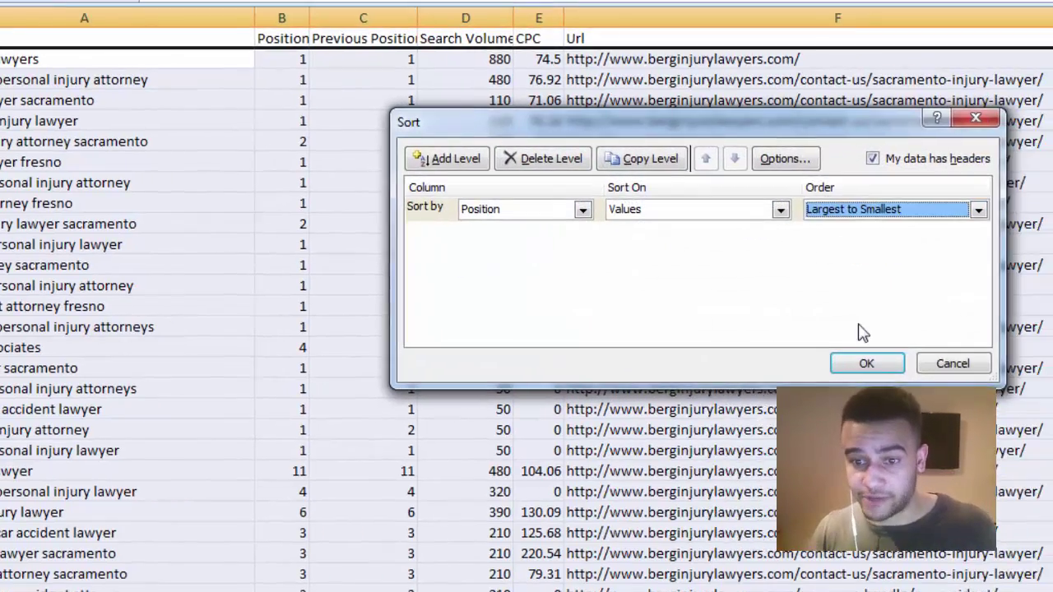
pyautogui.click(706, 370)
pyautogui.click(314, 324)
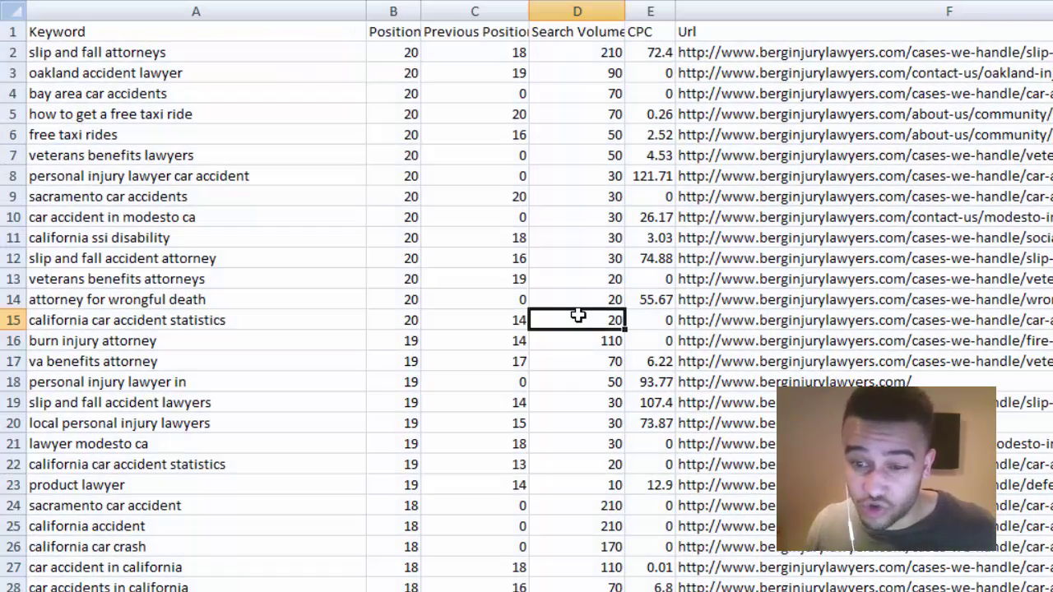
# - Give keyword rows 2 through 28 the green Good fill, then return to SEMrush
pyautogui.moveTo(781, 55); pyautogui.dragTo(314, 49)
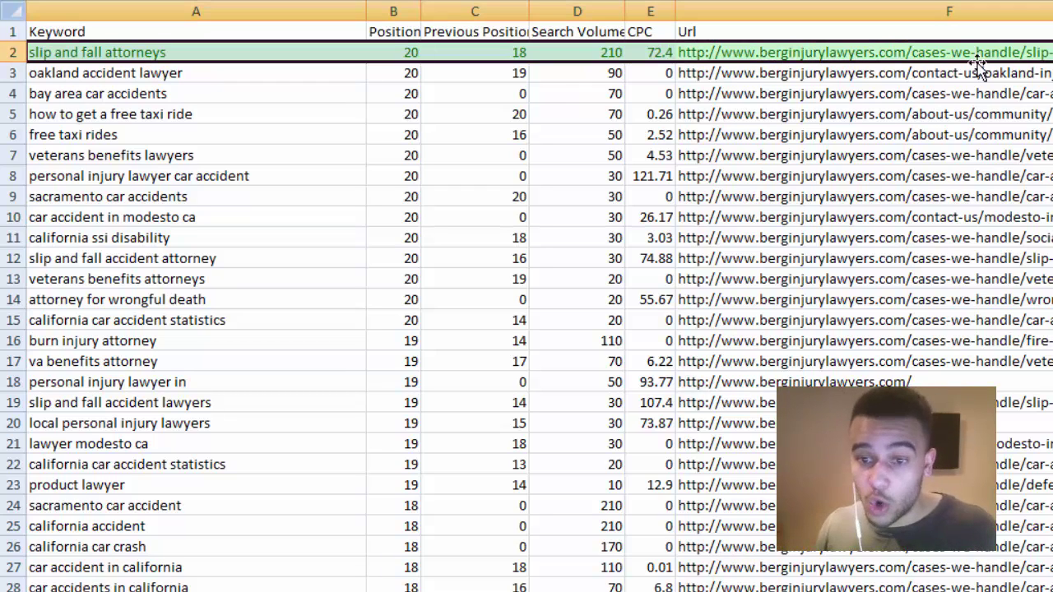
pyautogui.moveTo(729, 75); pyautogui.dragTo(286, 79)
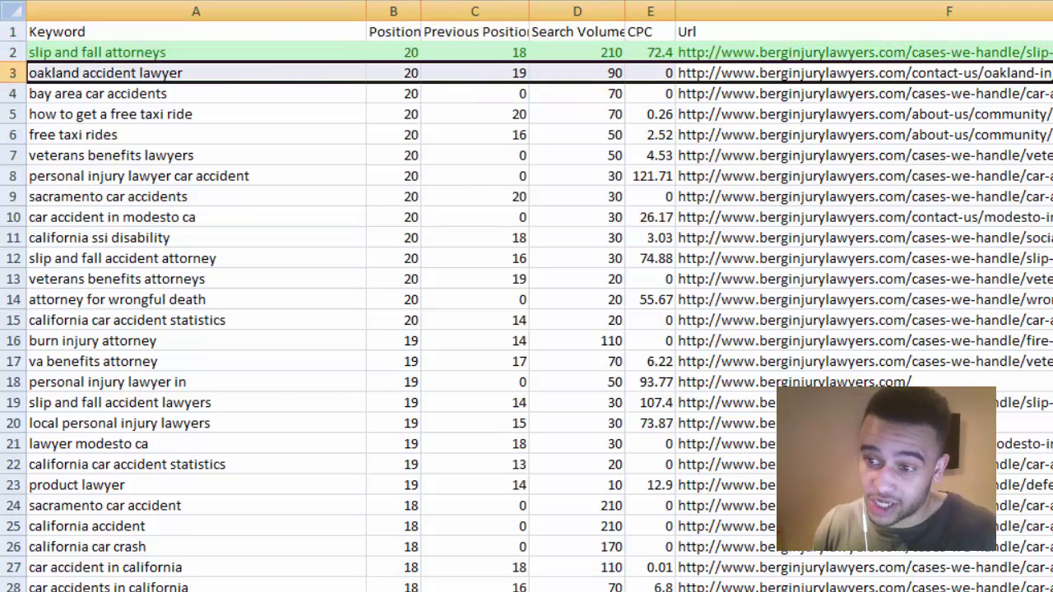
pyautogui.click(511, 239)
pyautogui.moveTo(278, 90); pyautogui.dragTo(798, 590)
pyautogui.press('F4')
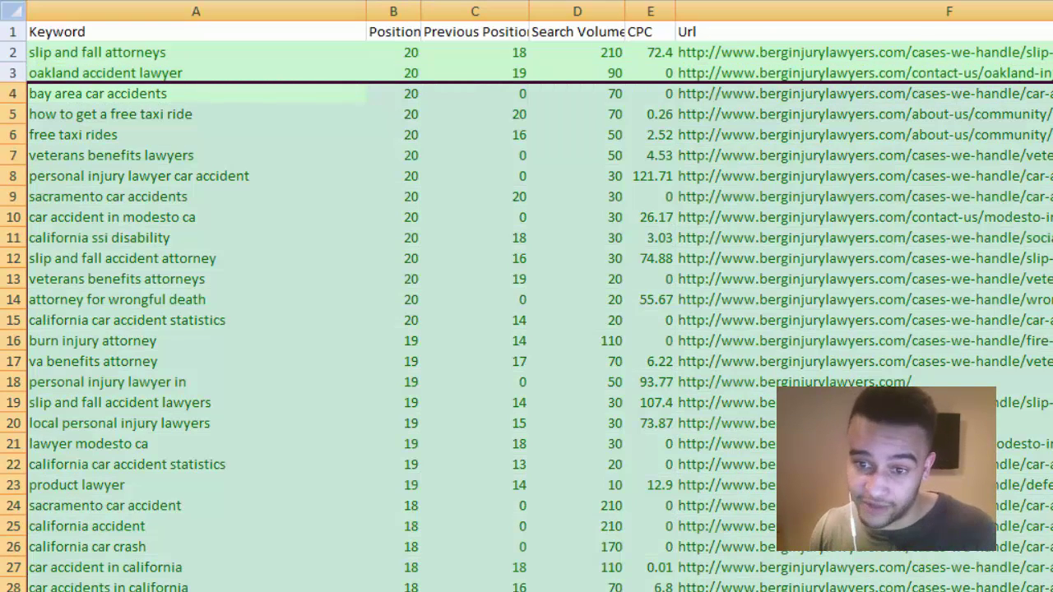
pyautogui.click(1032, 445)
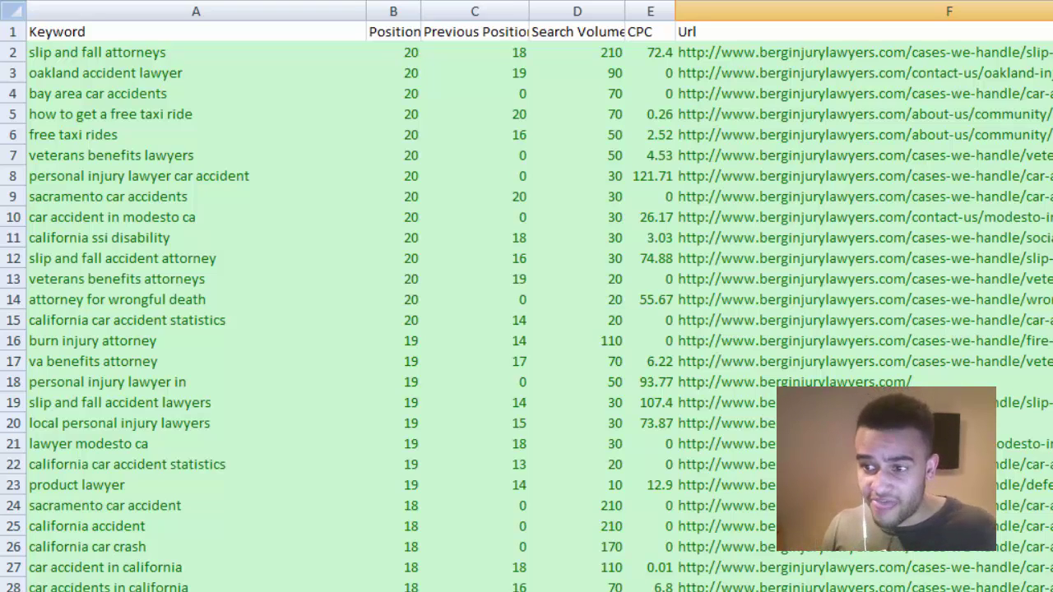
pyautogui.hotkey('alt', 'Tab')
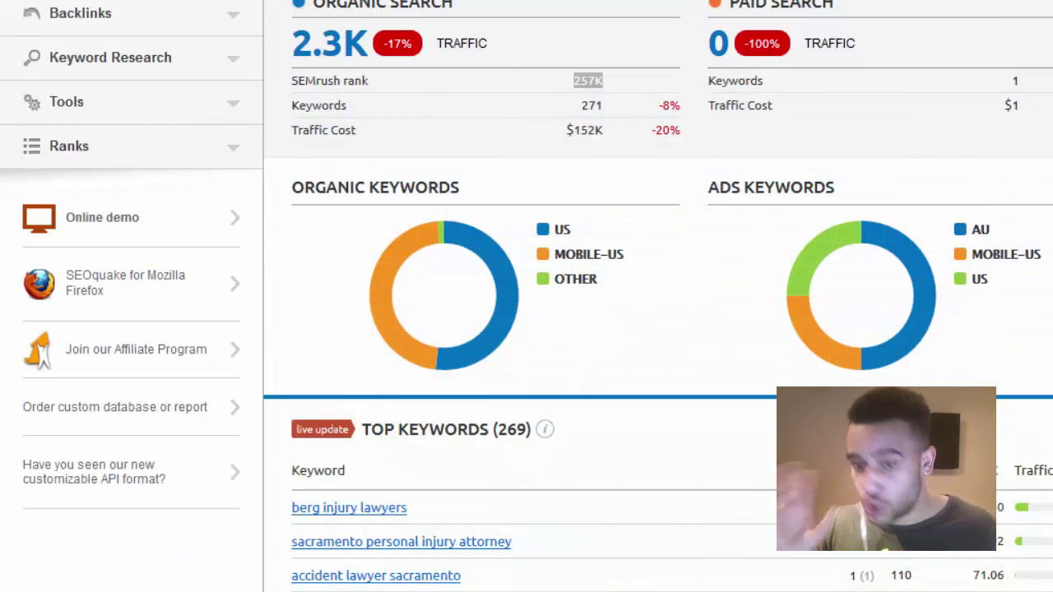
# - Copy krupnicklaw.com from the fort lauderdale accident attorney results and paste it into SEMrush's search box
pyautogui.scroll(3, 659, 329)
pyautogui.hotkey('ctrl', 'Tab')
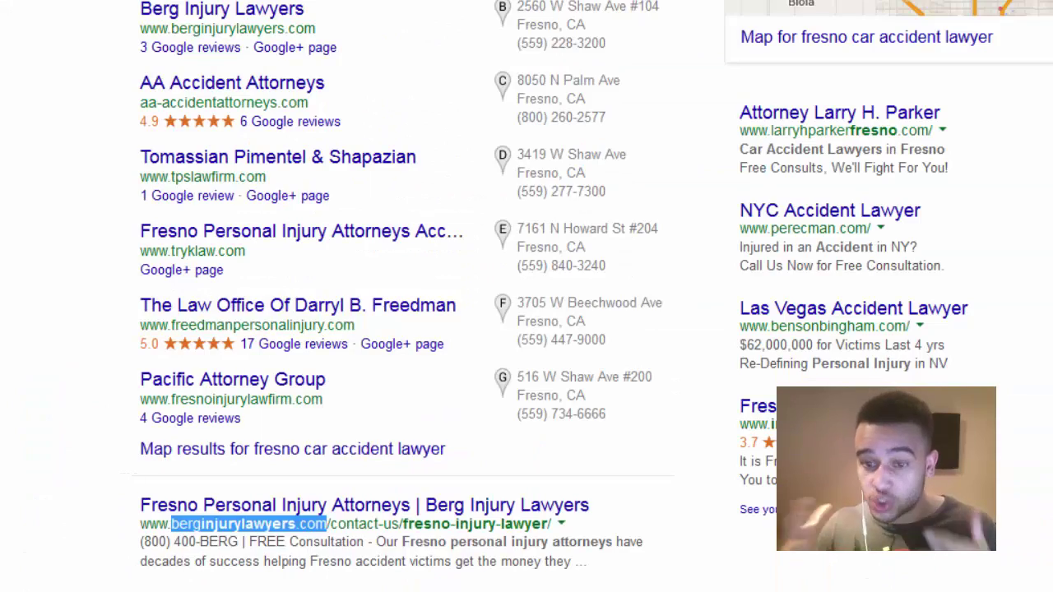
pyautogui.hotkey('ctrl', 'Tab')
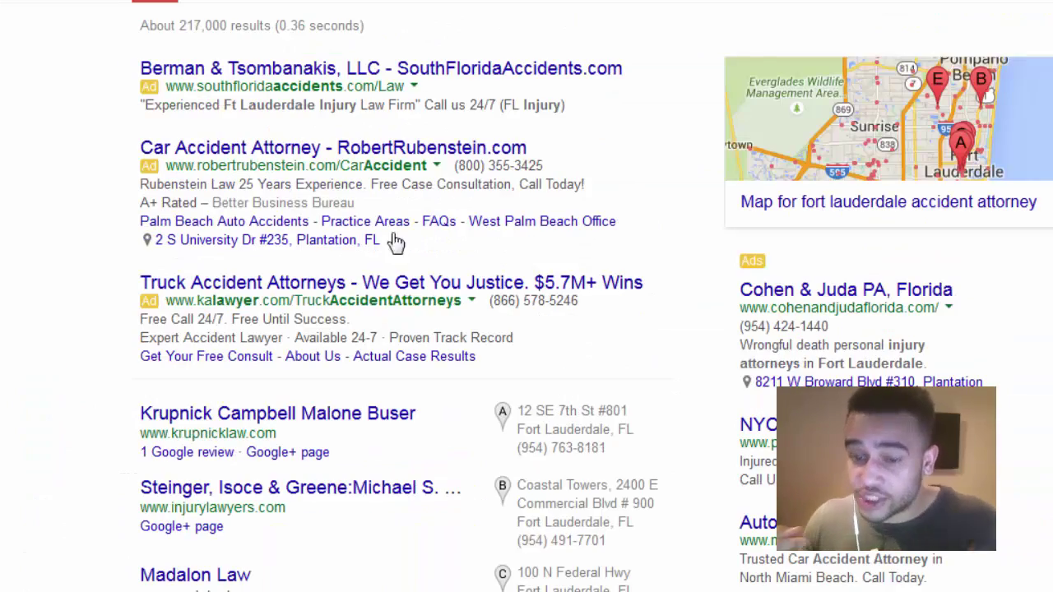
pyautogui.scroll(-7, 294, 411)
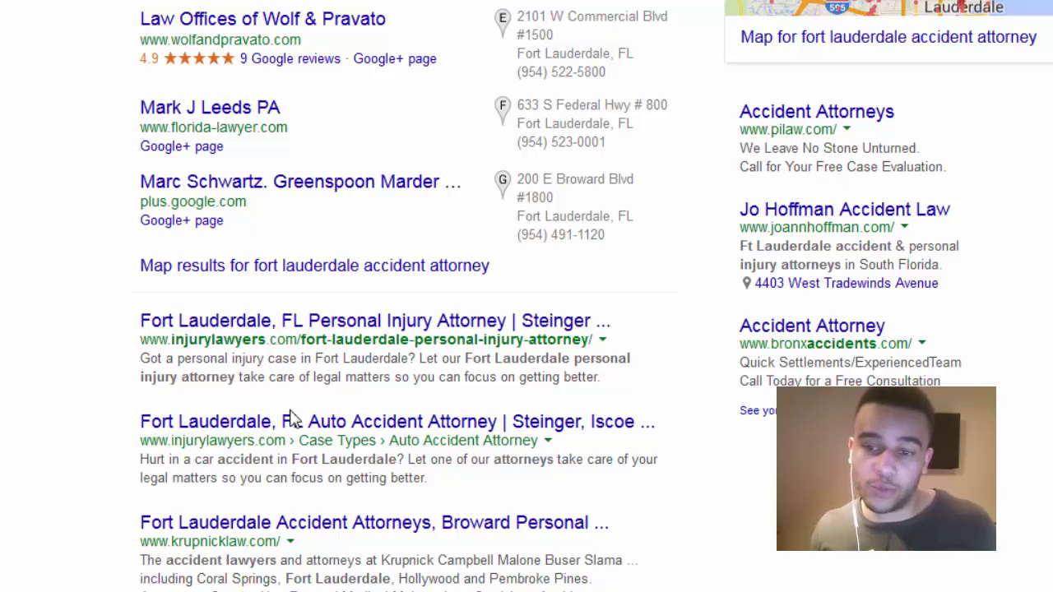
pyautogui.scroll(7, 316, 395)
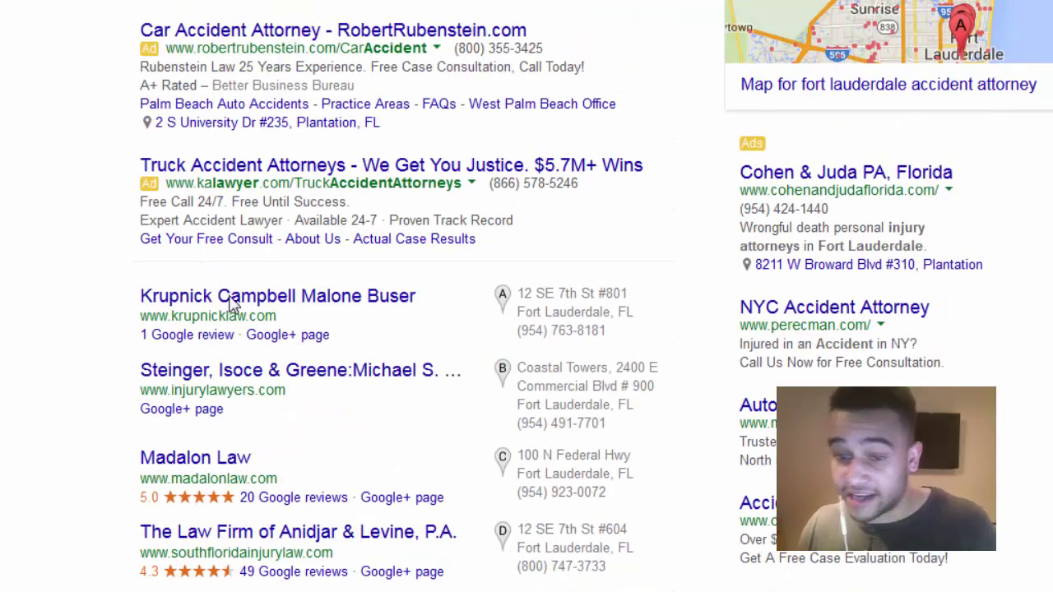
pyautogui.moveTo(280, 319); pyautogui.dragTo(144, 313)
pyautogui.hotkey('ctrl', 'c')
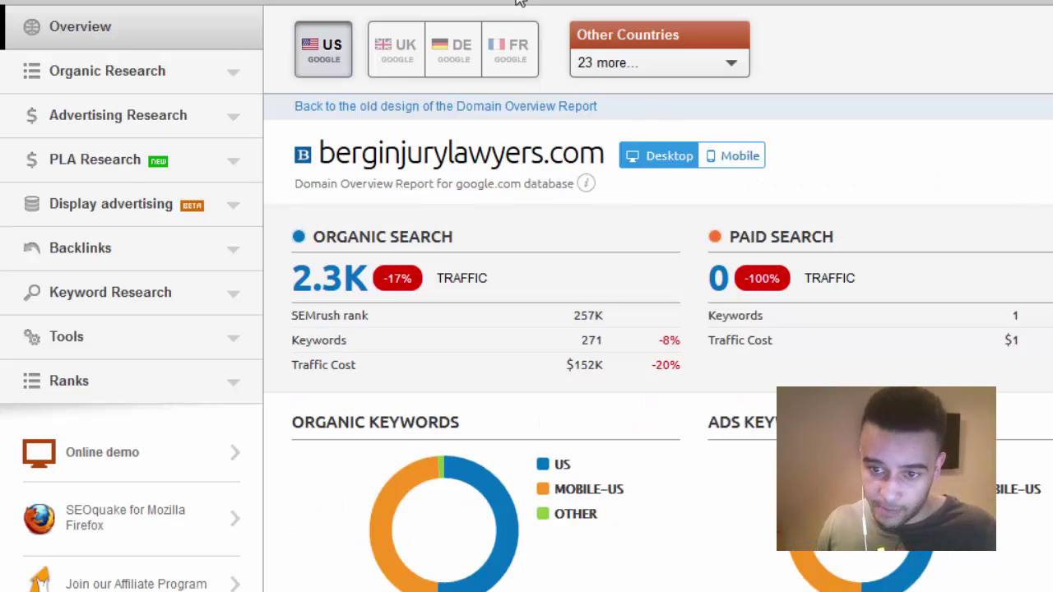
pyautogui.scroll(1, 527, 296)
pyautogui.scroll(1, 527, 296)
pyautogui.hotkey('ctrl', 'v')
# - Look up krupnicklaw.com and export its Top Keywords report as an Excel file opened in Excel
pyautogui.click(840, 65)
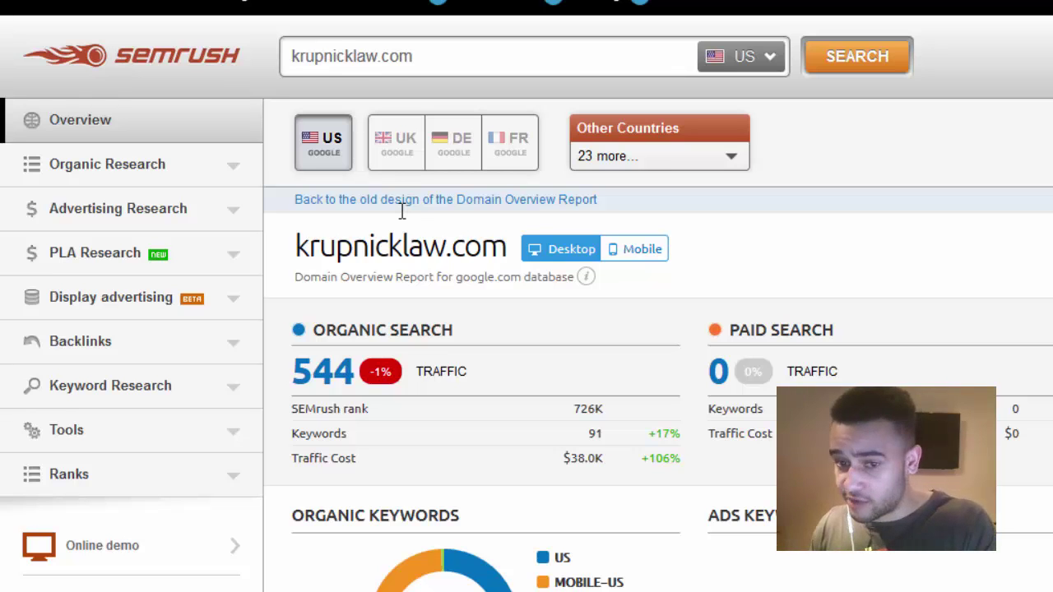
pyautogui.scroll(-3, 403, 211)
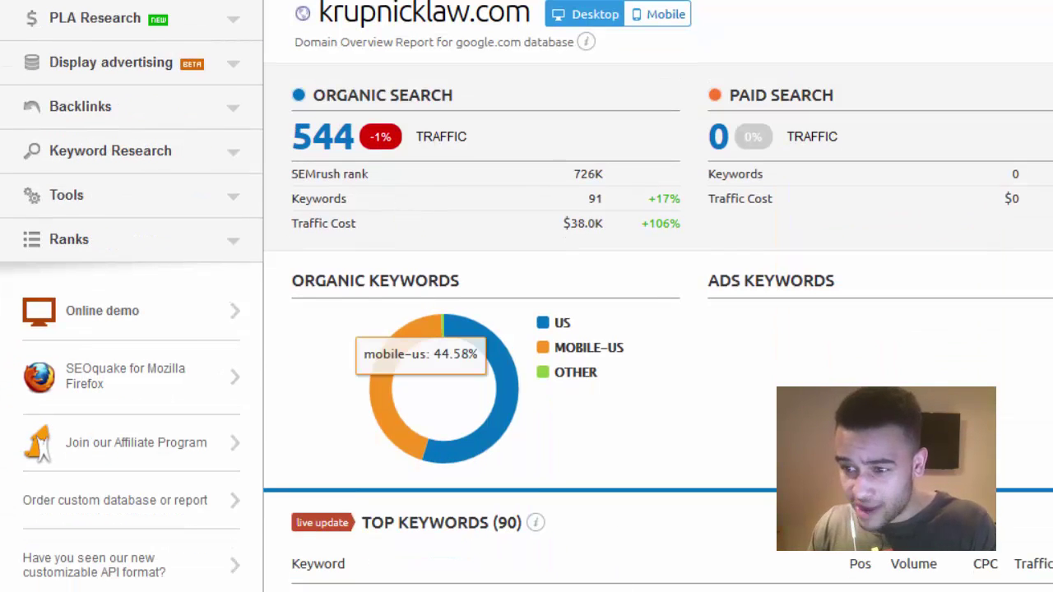
pyautogui.click(699, 560)
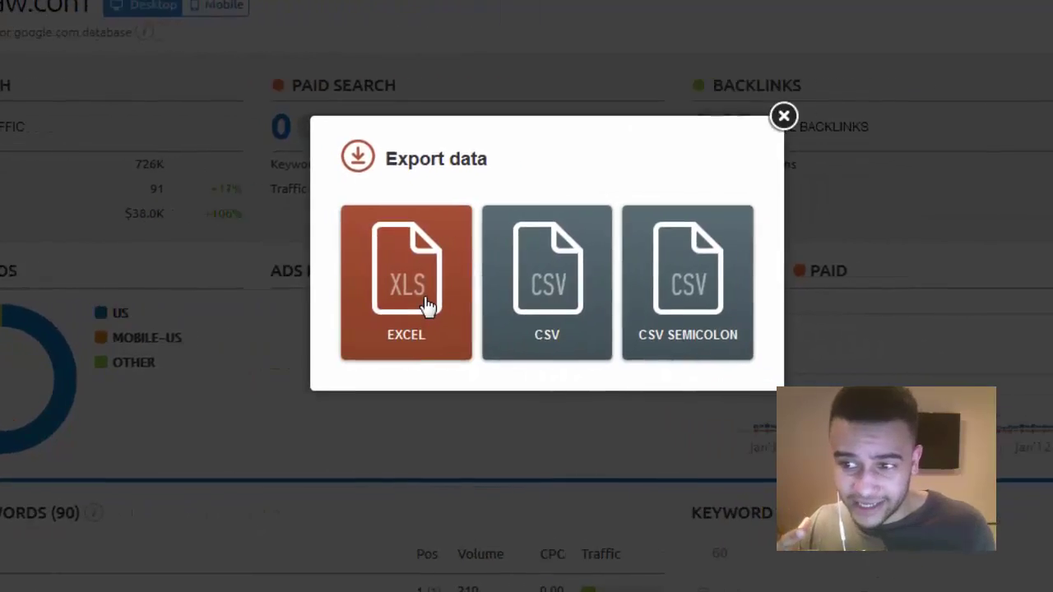
pyautogui.click(427, 306)
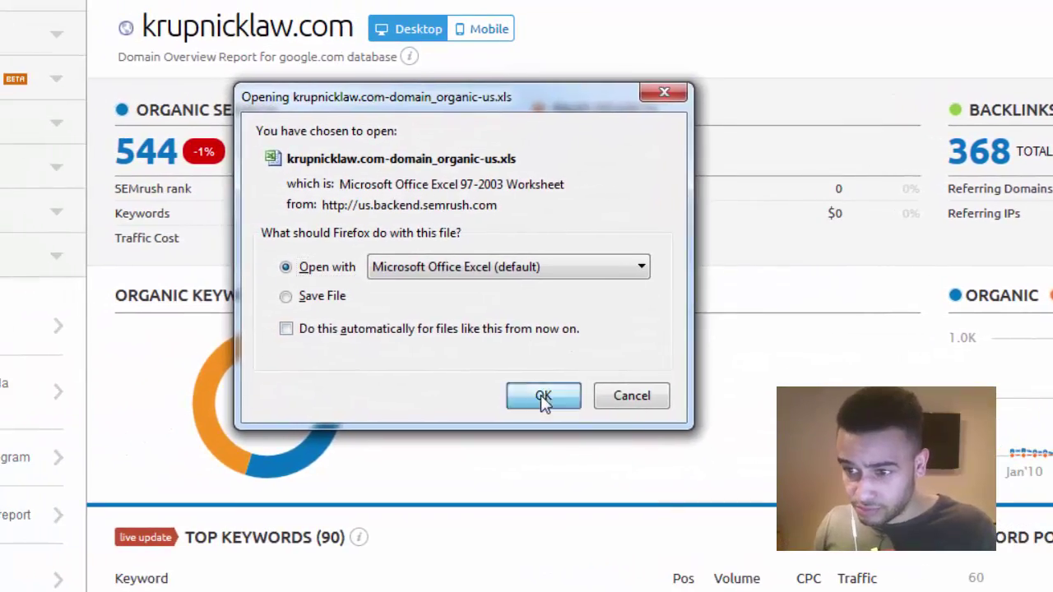
pyautogui.click(543, 396)
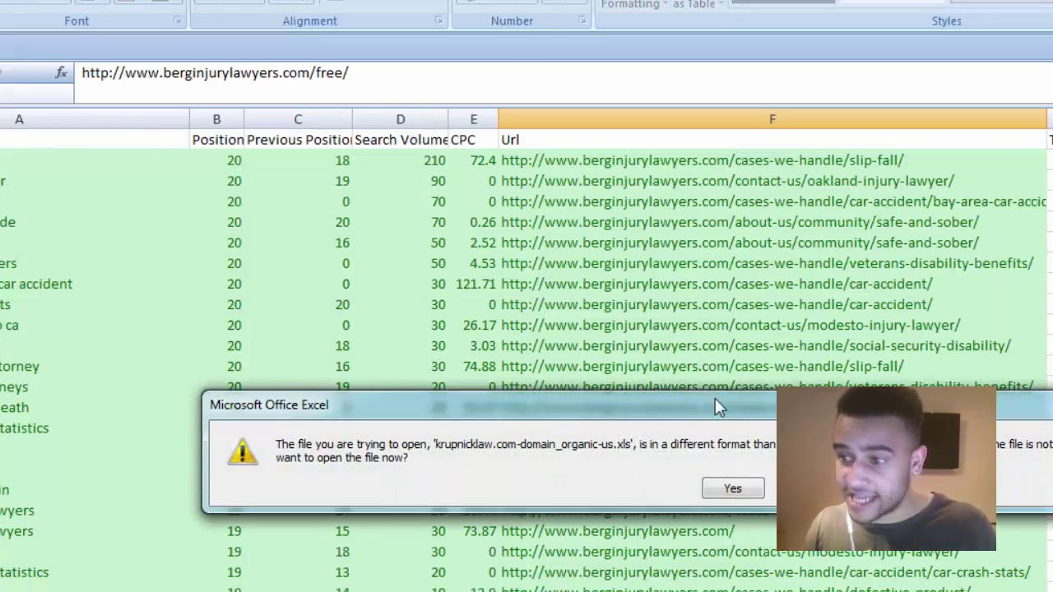
# - Open the krupnicklaw.com export past the format warning and autofit the Url column to its longest address
pyautogui.click(731, 489)
pyautogui.click(651, 390)
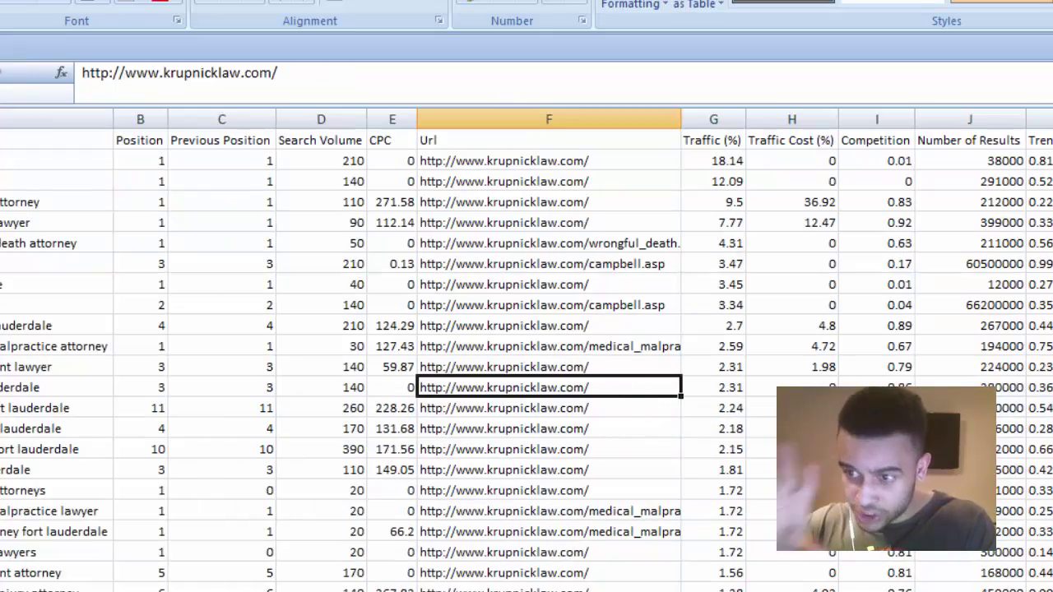
pyautogui.click(0, 120)
pyautogui.click(392, 304)
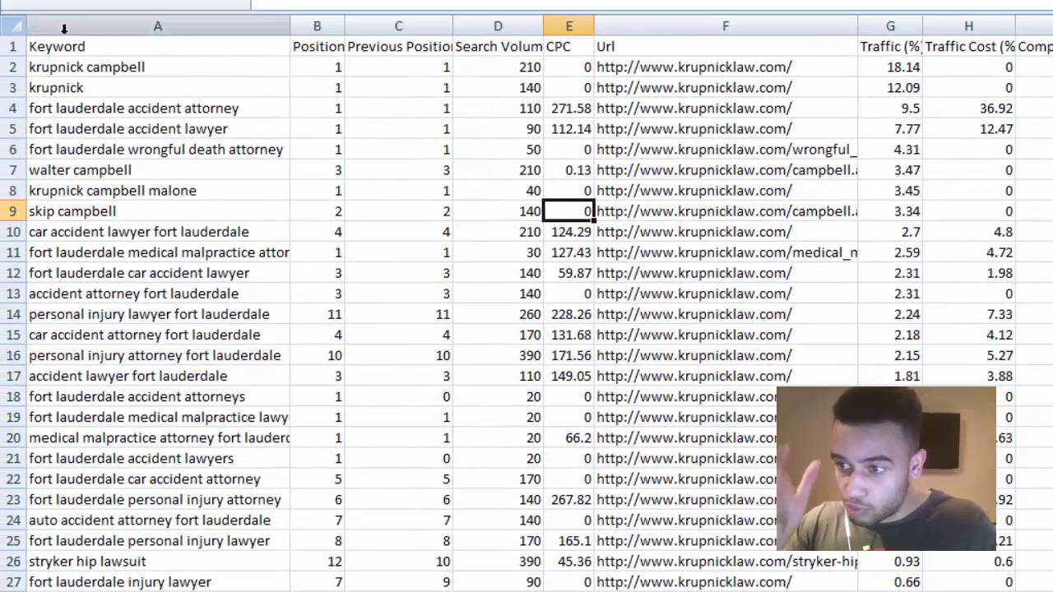
pyautogui.doubleClick(858, 24)
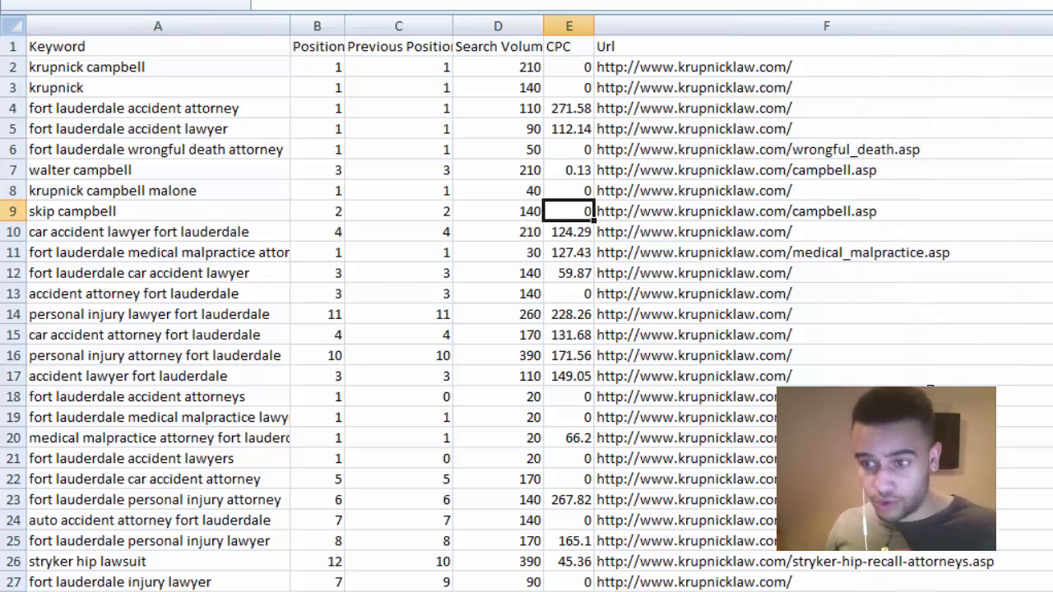
pyautogui.scroll(-14, 928, 387)
pyautogui.scroll(11, 928, 386)
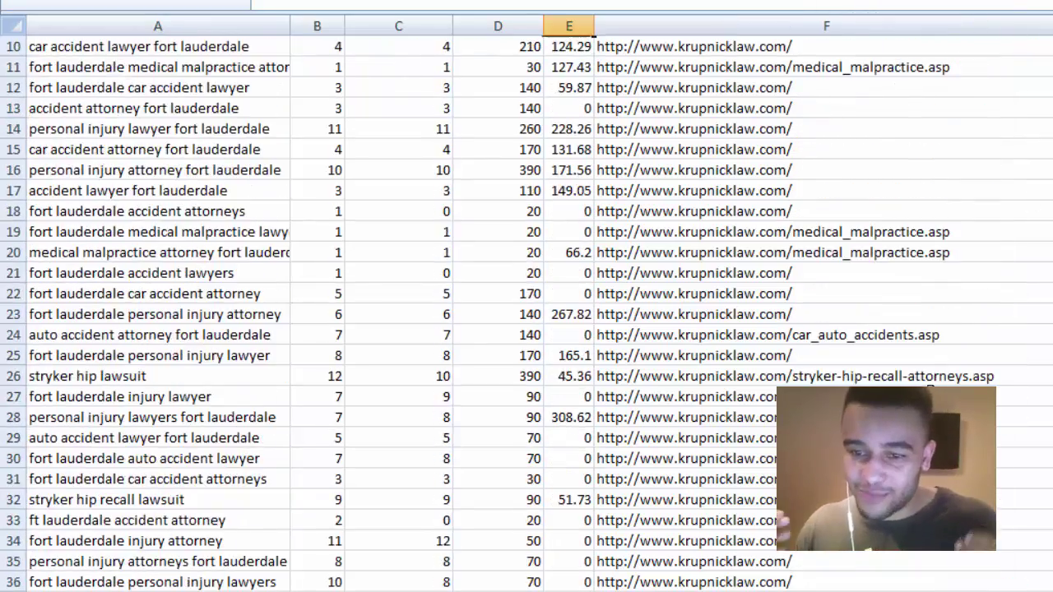
pyautogui.scroll(3, 928, 387)
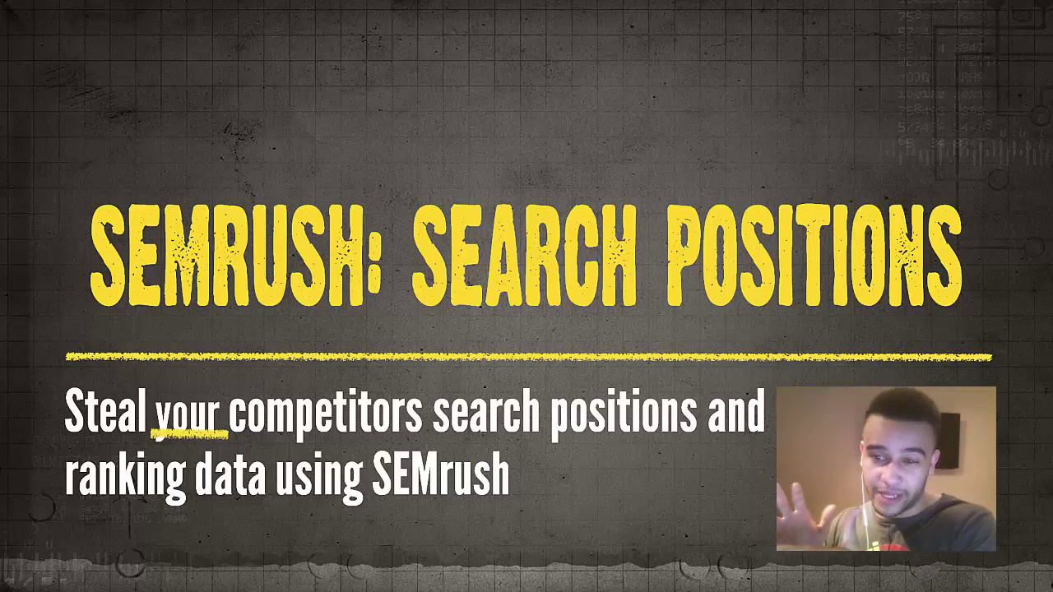